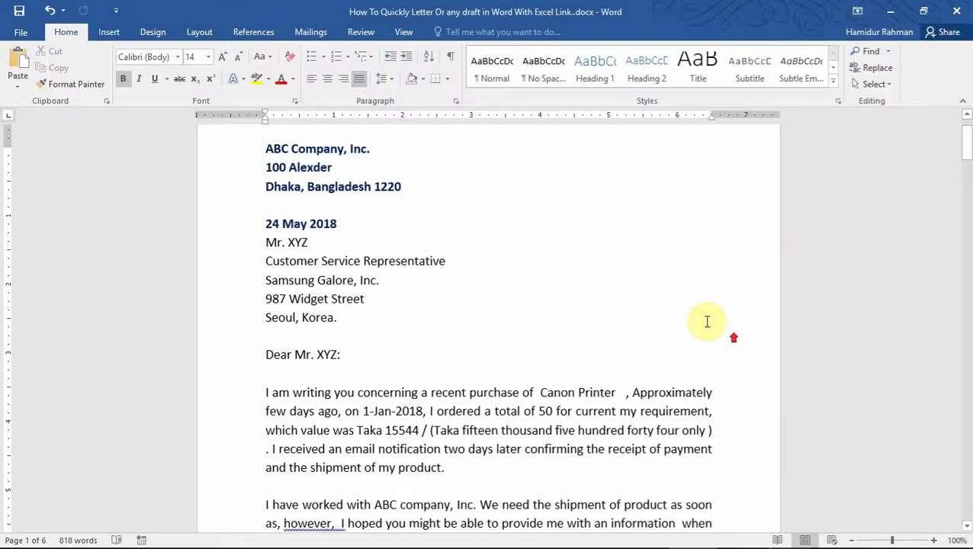
# Switch from the Word letter to the Excel workbook holding the Let. Draft table.
pyautogui.moveTo(764, 544)
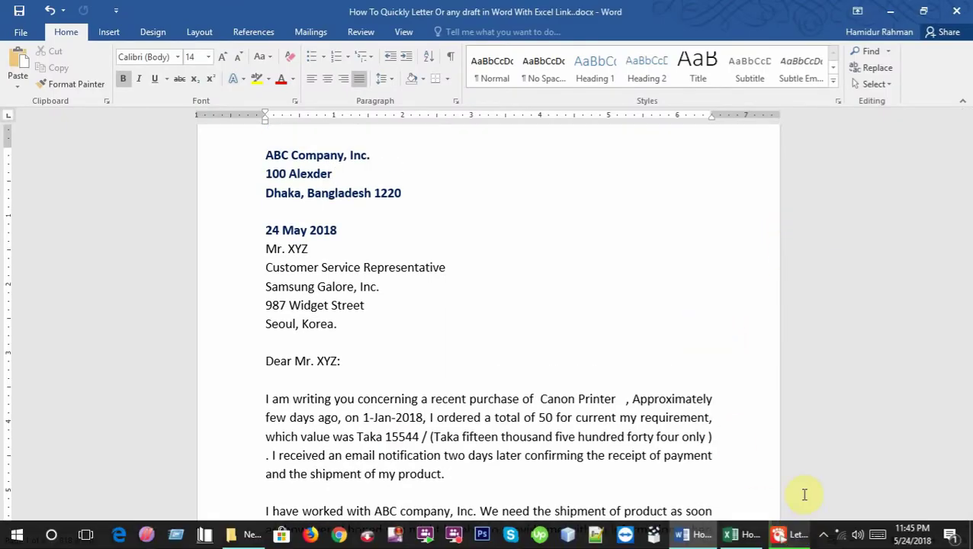
pyautogui.click(736, 537)
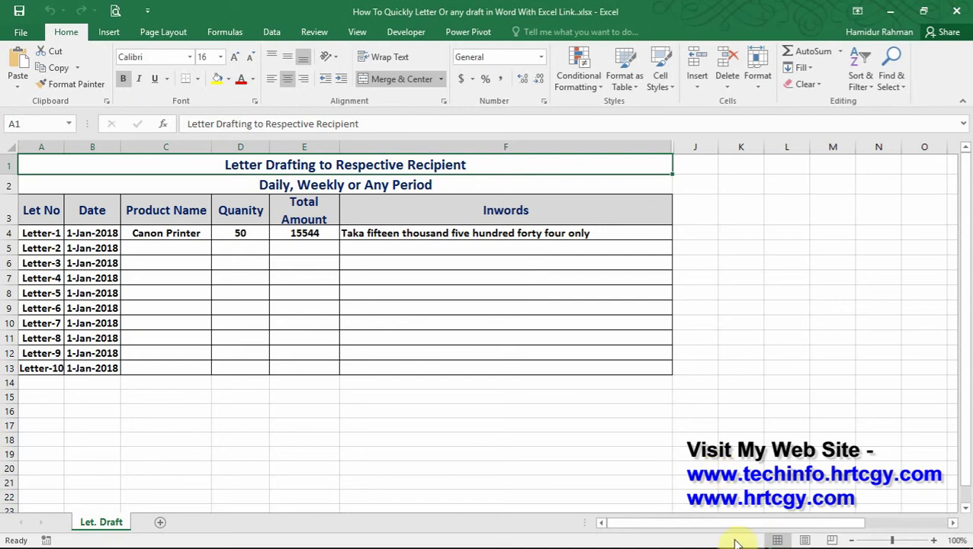
pyautogui.moveTo(751, 543)
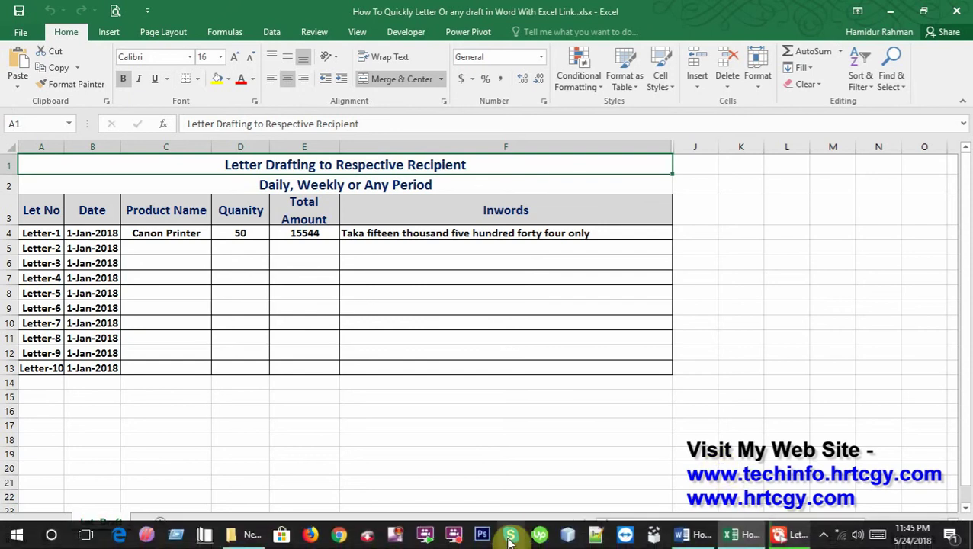
pyautogui.moveTo(595, 543)
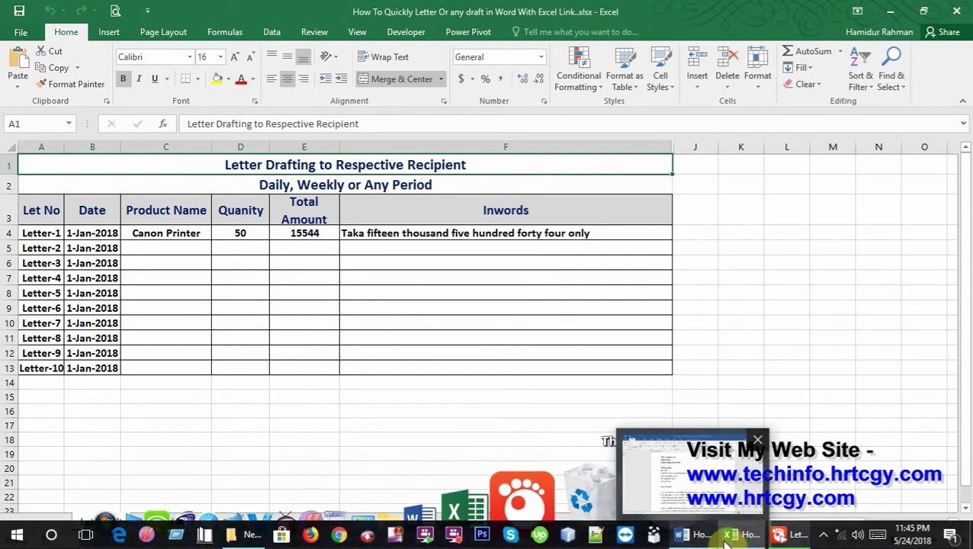
pyautogui.moveTo(706, 541)
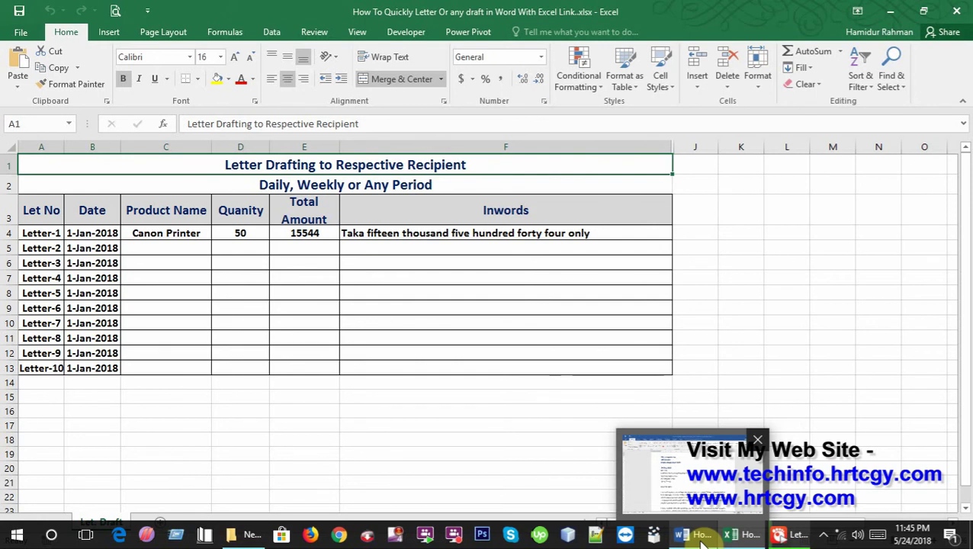
# Bring the Word letter forward and scroll through its Canon Printer order details.
pyautogui.click(691, 536)
pyautogui.scroll(-1, 617, 416)
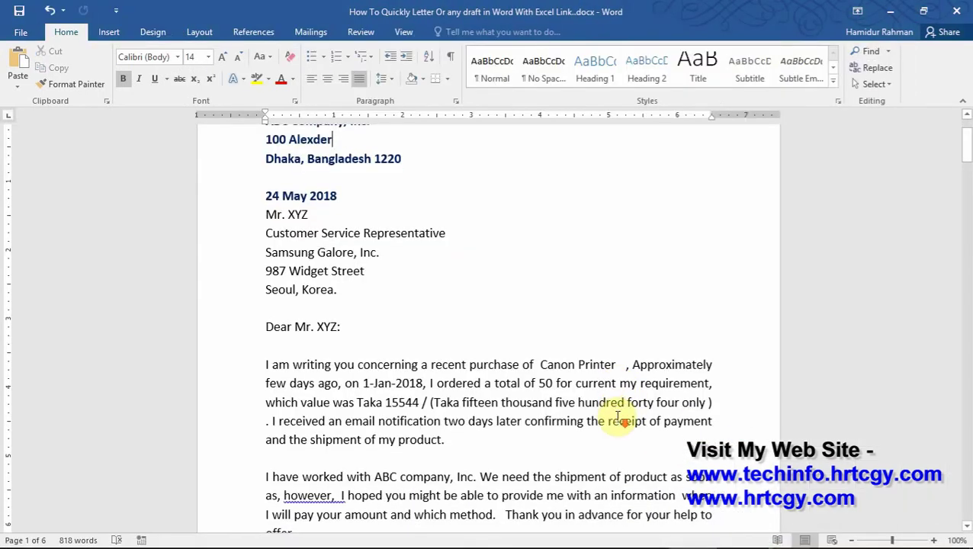
pyautogui.scroll(-5, 618, 418)
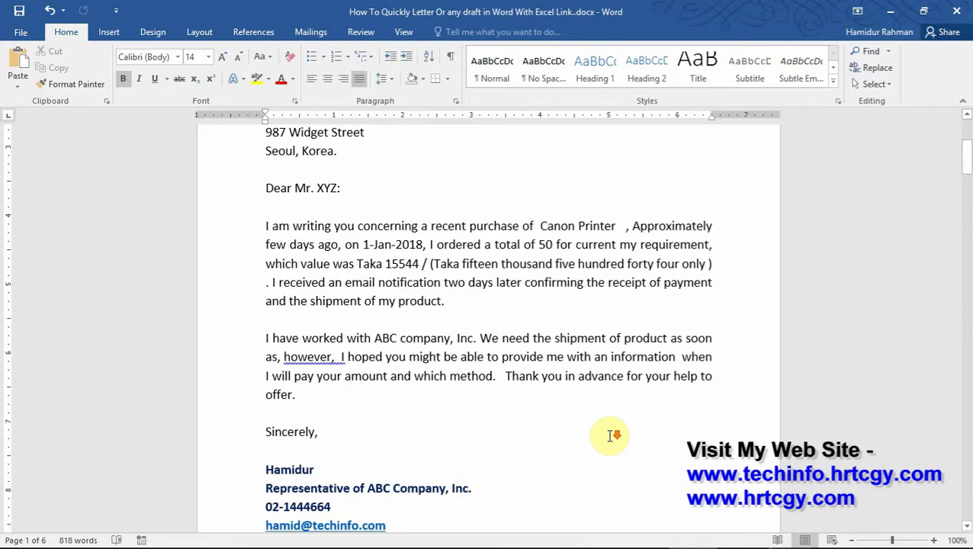
pyautogui.scroll(6, 614, 435)
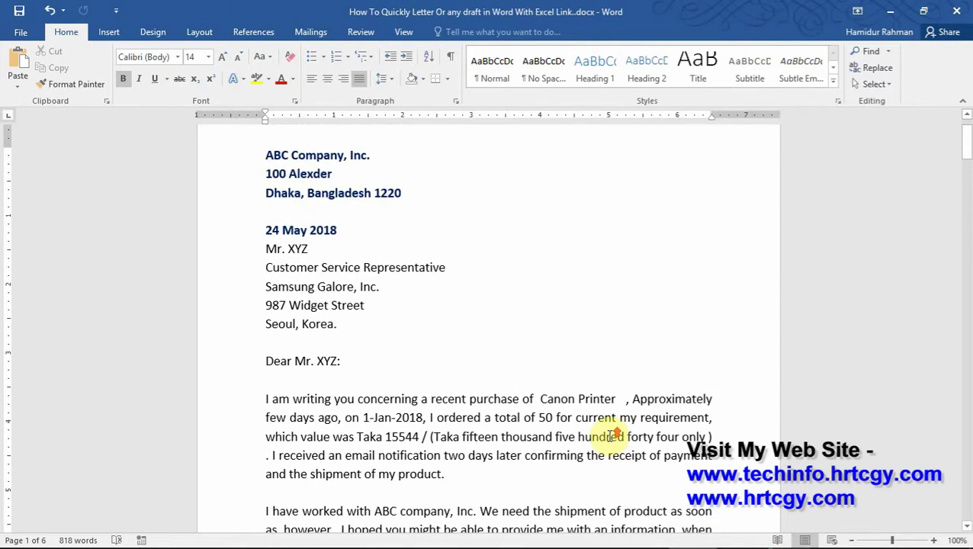
# Check the letter's Canon Printer, 50 and 15544 values against the Excel sheet.
pyautogui.click(747, 532)
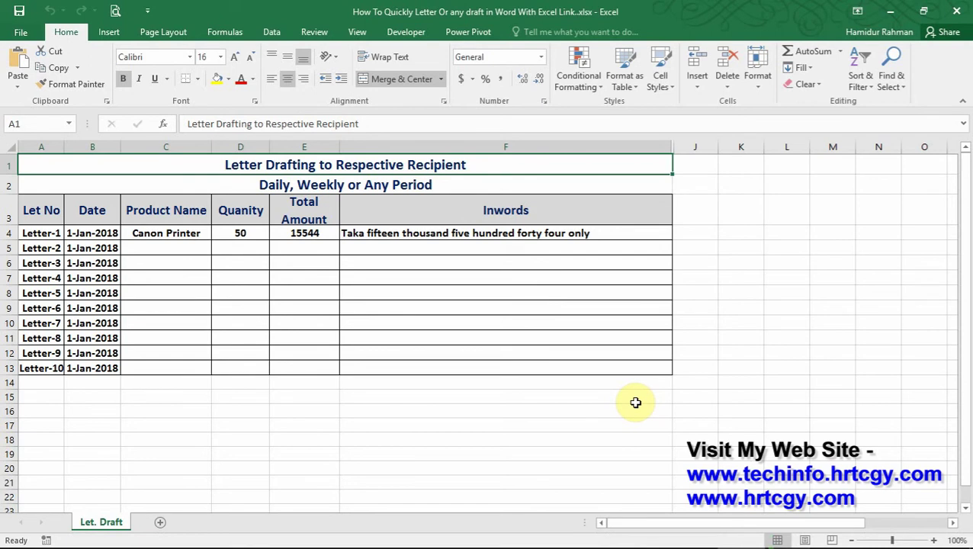
pyautogui.click(717, 538)
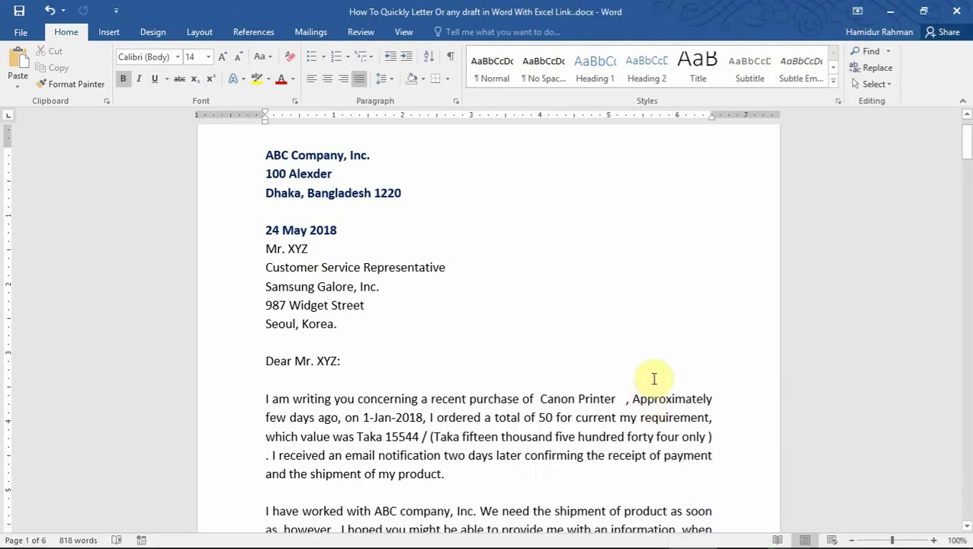
pyautogui.scroll(1, 659, 376)
pyautogui.scroll(-2, 659, 376)
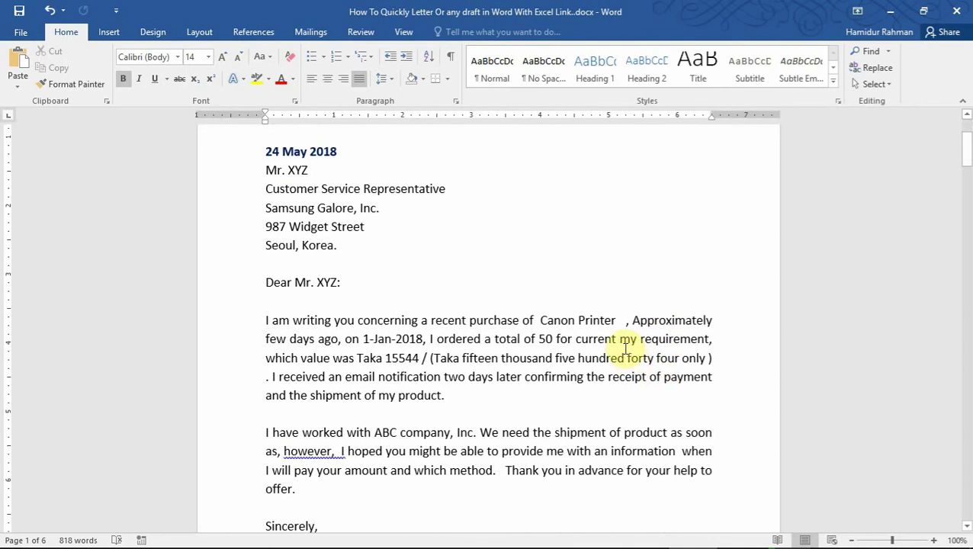
pyautogui.keyDown('ctrl'); pyautogui.scroll(3, 577, 376); pyautogui.keyUp('ctrl')
pyautogui.scroll(-1, 578, 381)
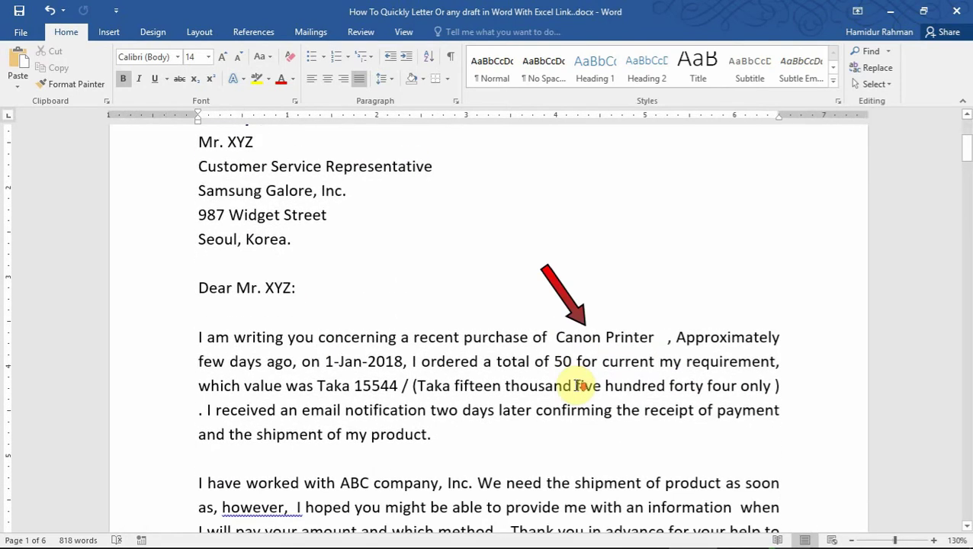
pyautogui.keyDown('ctrl'); pyautogui.scroll(-2, 579, 385); pyautogui.keyUp('ctrl')
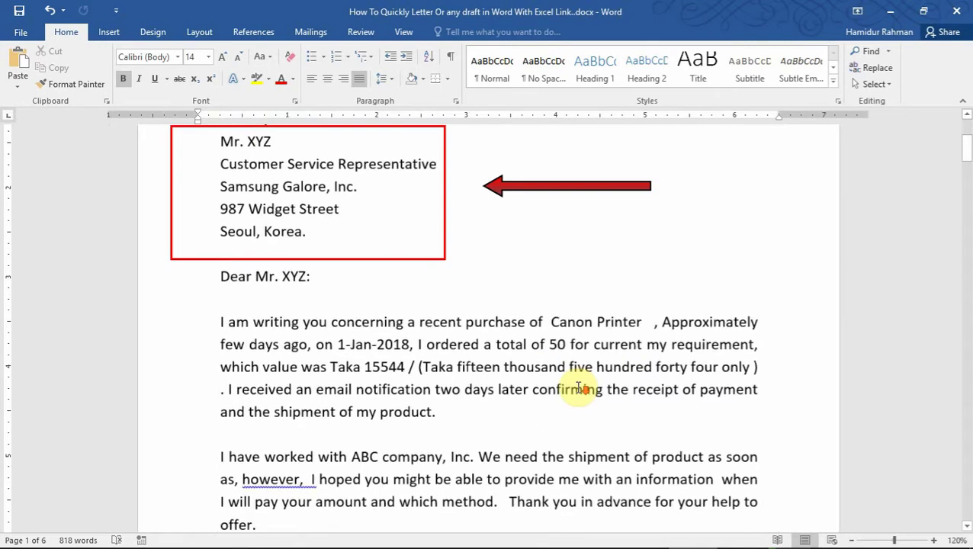
pyautogui.keyDown('ctrl'); pyautogui.scroll(-2, 582, 389); pyautogui.keyUp('ctrl')
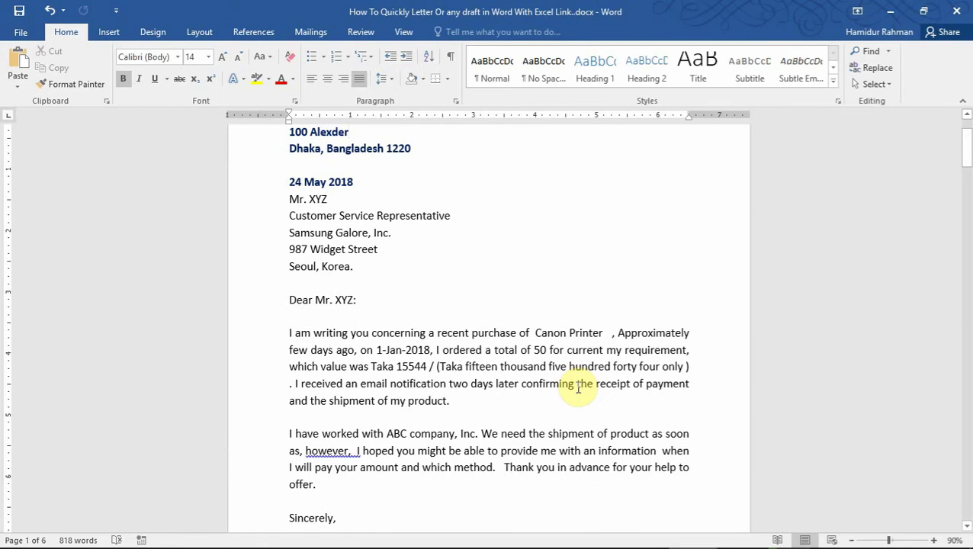
# Switch between the Excel letter table and the Word letter, ending in Word.
pyautogui.moveTo(751, 543)
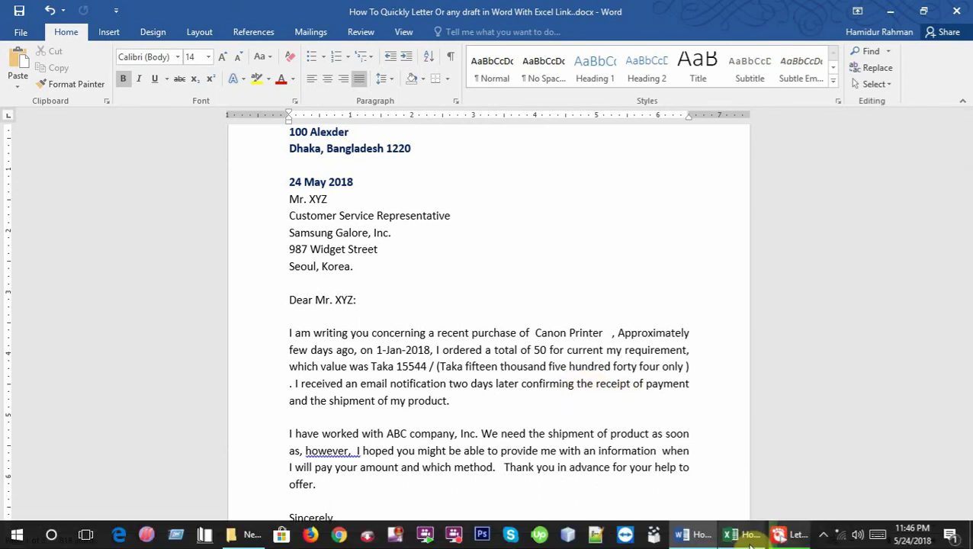
pyautogui.click(748, 540)
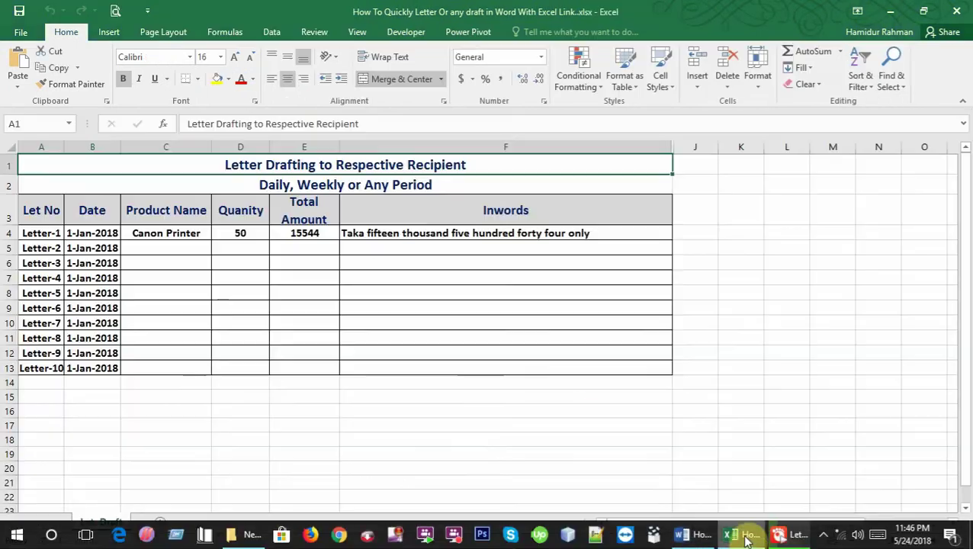
pyautogui.click(690, 537)
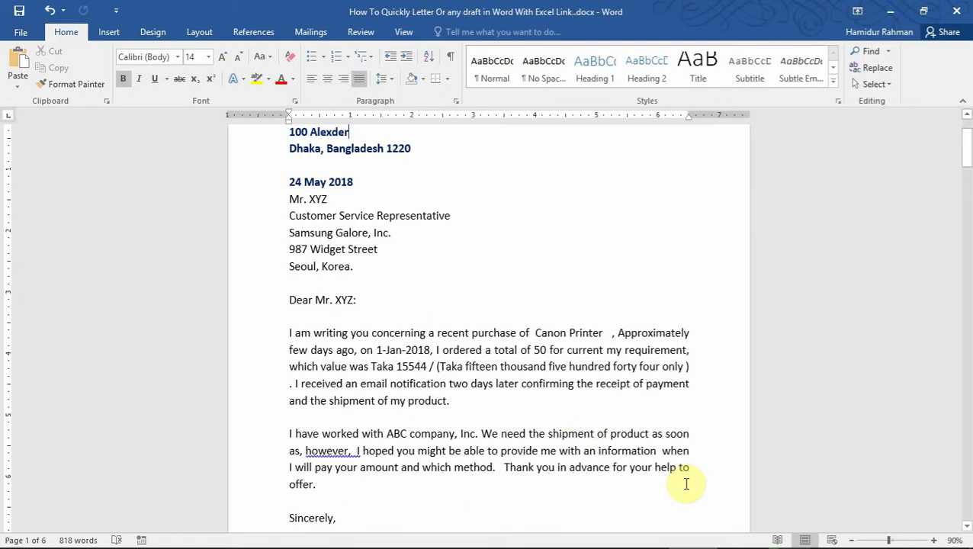
pyautogui.click(724, 537)
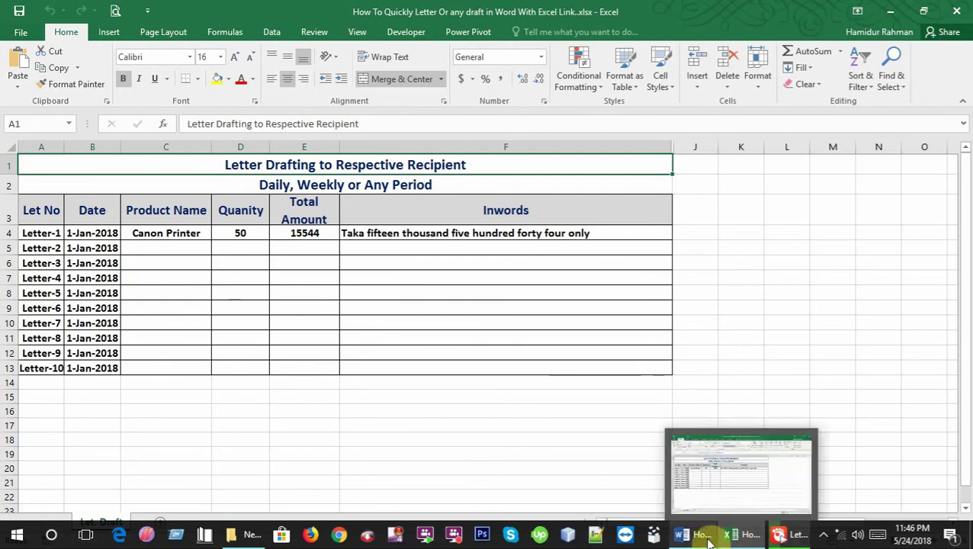
pyautogui.click(701, 540)
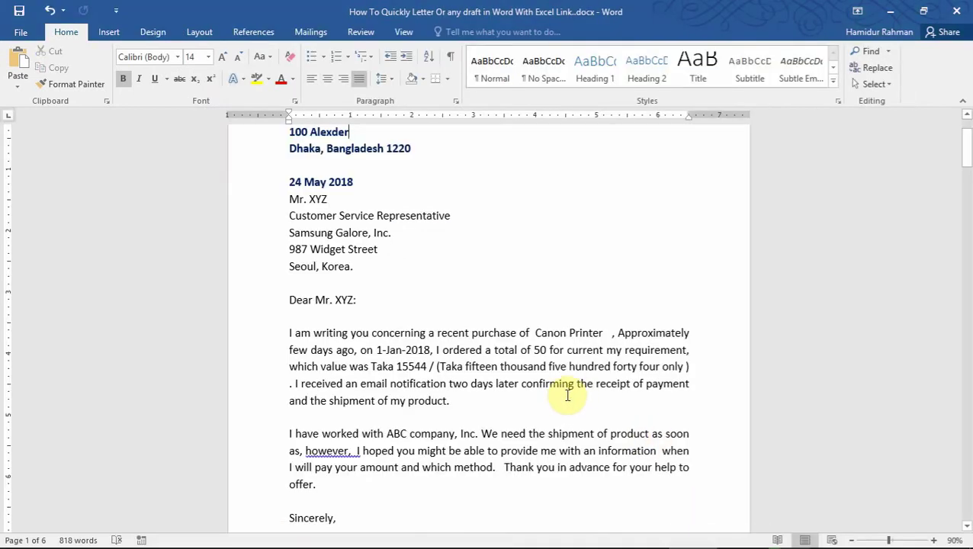
# Scroll down to page 2 and confirm its product and amount fields are empty.
pyautogui.scroll(1, 587, 382)
pyautogui.scroll(-2, 586, 386)
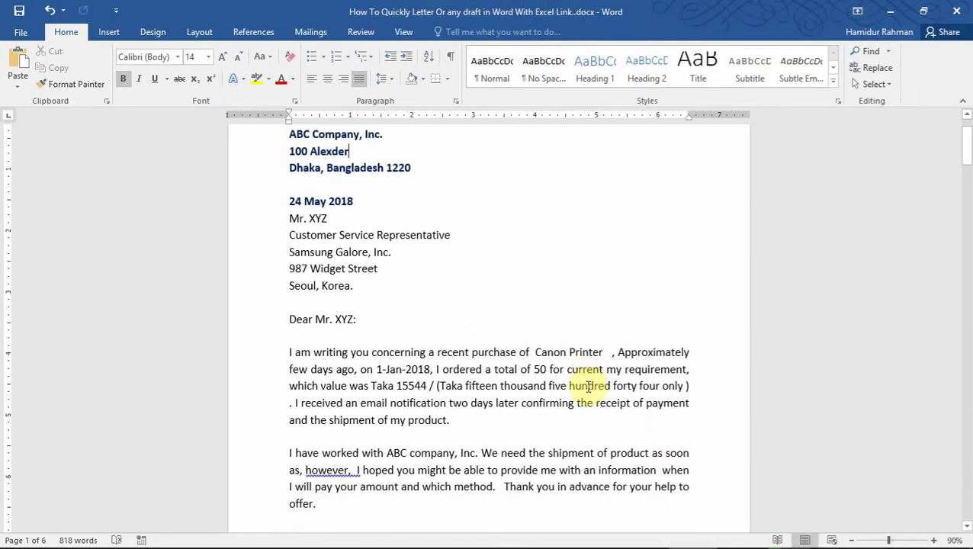
pyautogui.scroll(-1, 588, 386)
pyautogui.scroll(3, 588, 384)
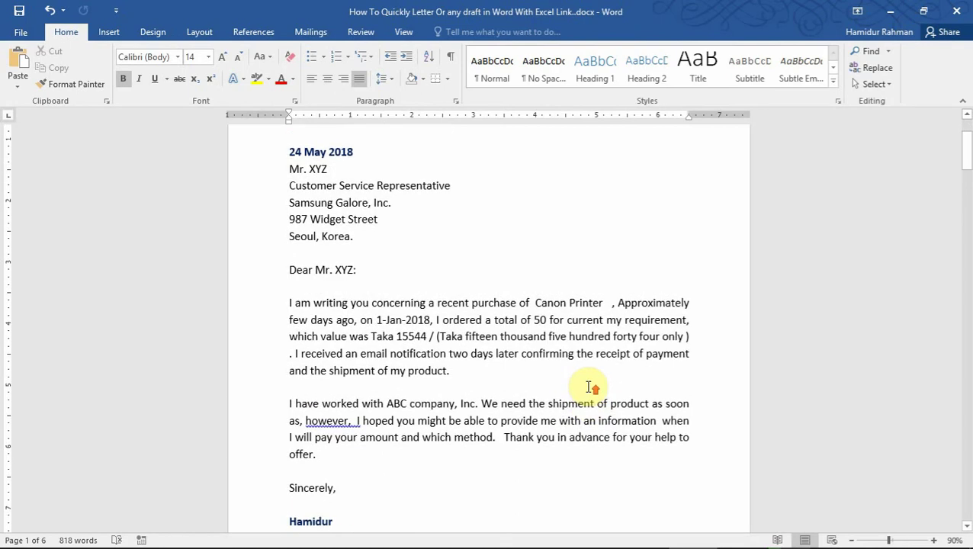
pyautogui.scroll(-12, 588, 387)
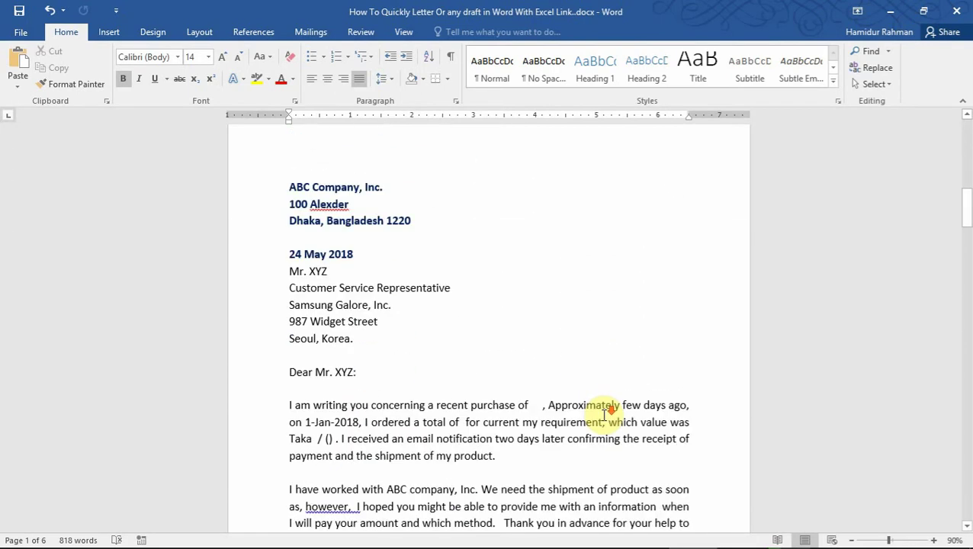
pyautogui.scroll(2, 607, 416)
pyautogui.scroll(-12, 610, 420)
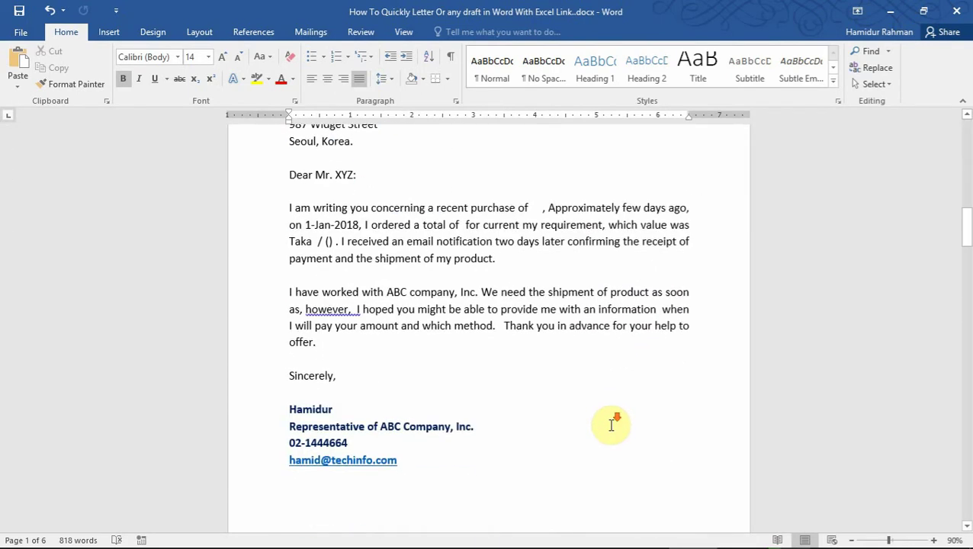
pyautogui.scroll(-7, 612, 424)
pyautogui.scroll(15, 614, 421)
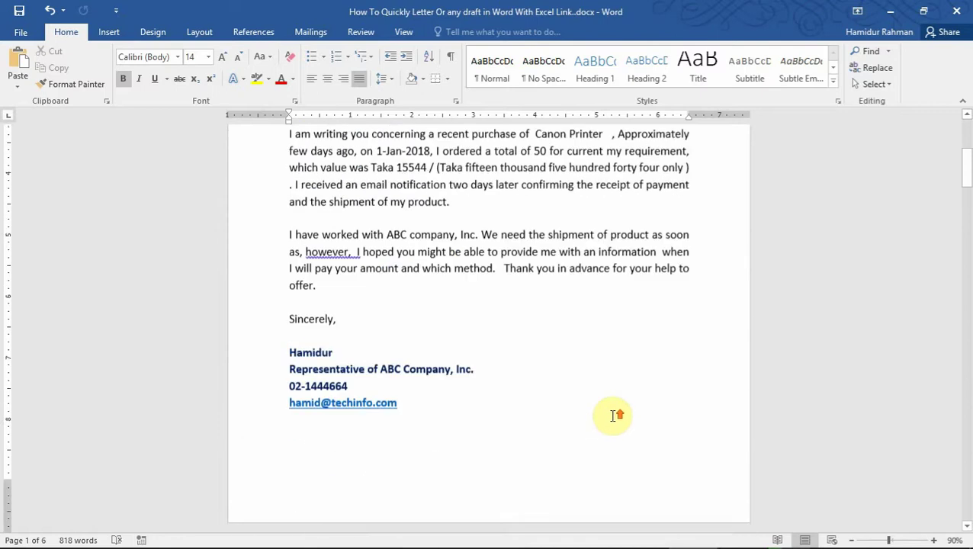
pyautogui.scroll(-1, 615, 412)
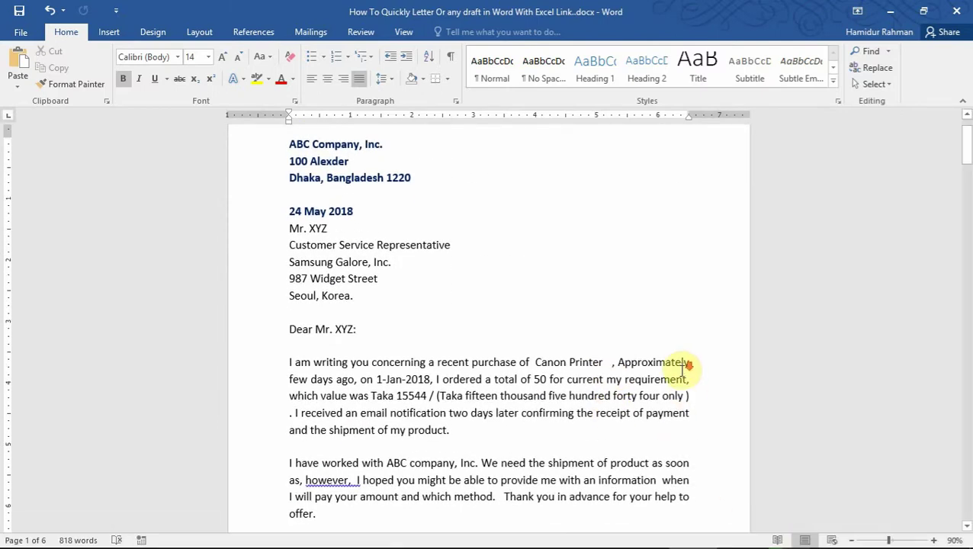
pyautogui.scroll(-1, 686, 366)
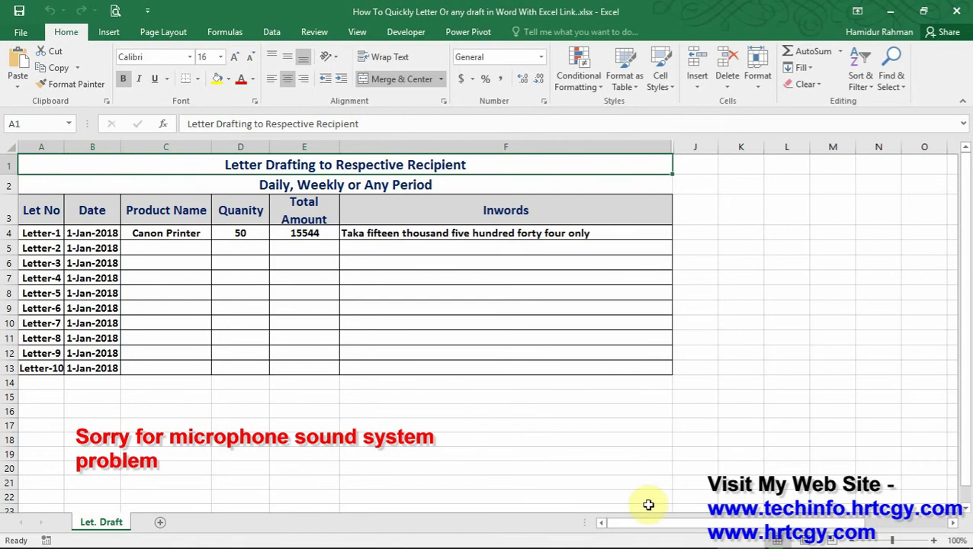
# Copy 'Canon Printer' from Excel cell C4, then return to the Word letter.
pyautogui.moveTo(697, 542)
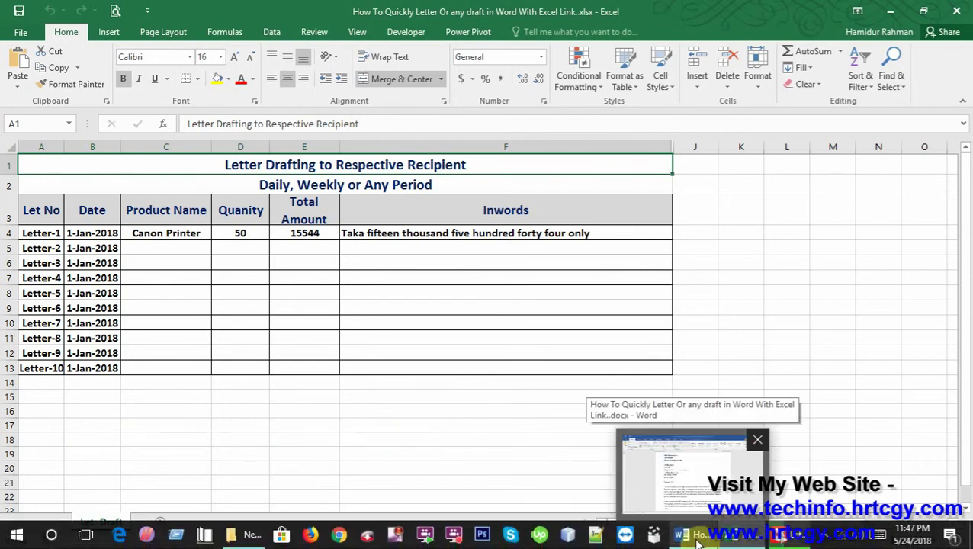
pyautogui.click(698, 540)
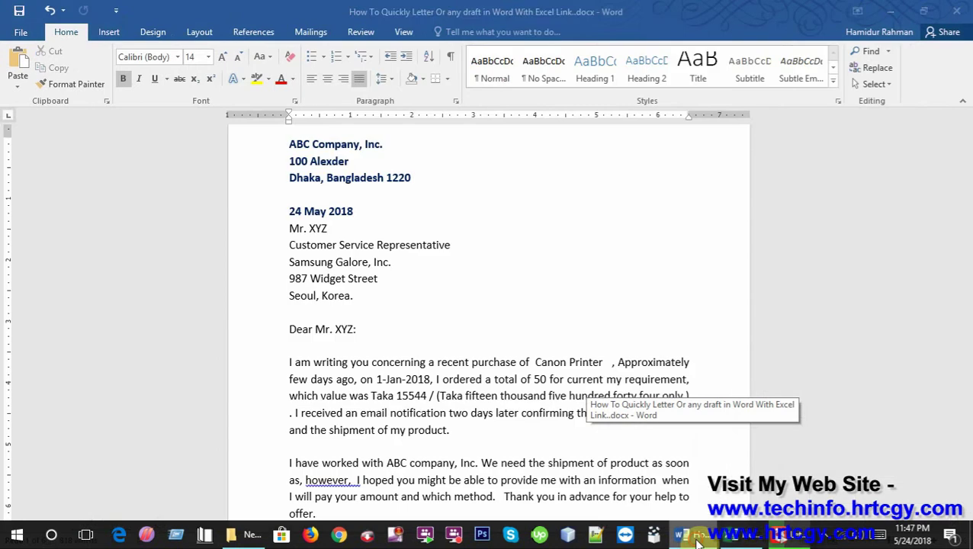
pyautogui.click(744, 539)
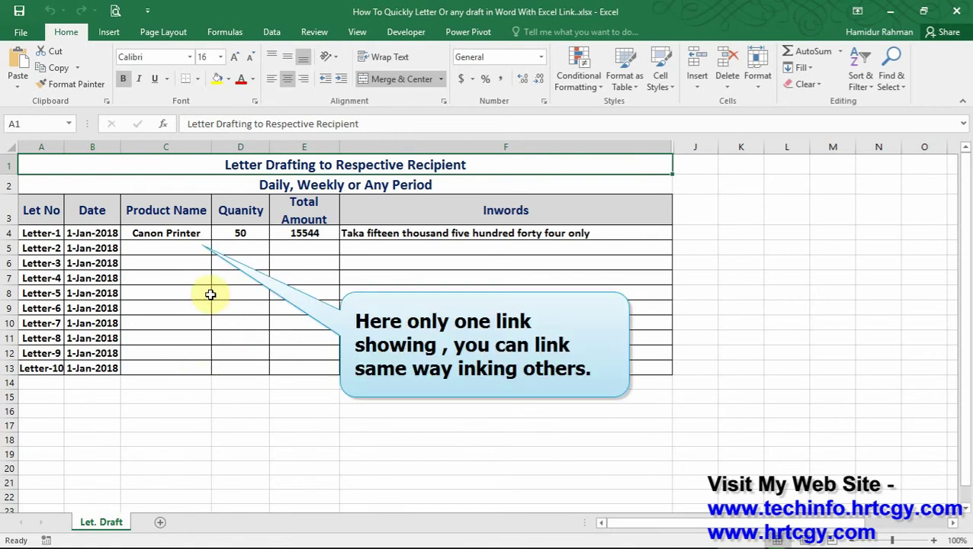
pyautogui.click(179, 234)
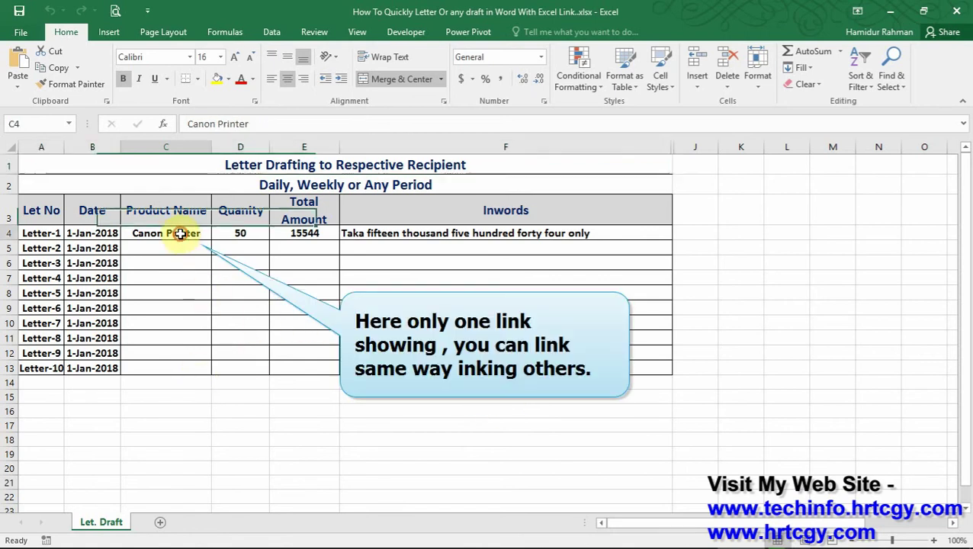
pyautogui.click(683, 534)
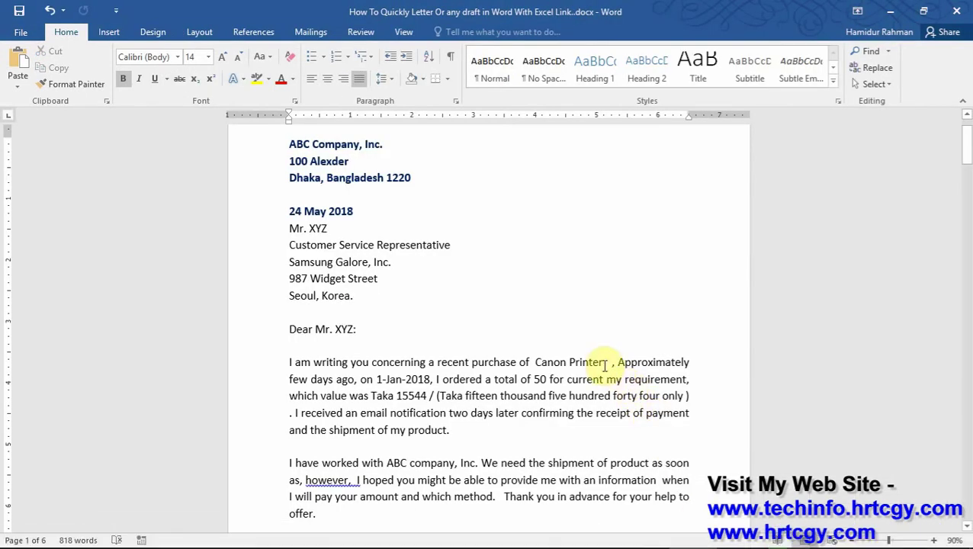
# Replace the letter's 'Canon Printer' text with a Paste Special link to C4, as Unformatted Text.
pyautogui.scroll(1, 605, 367)
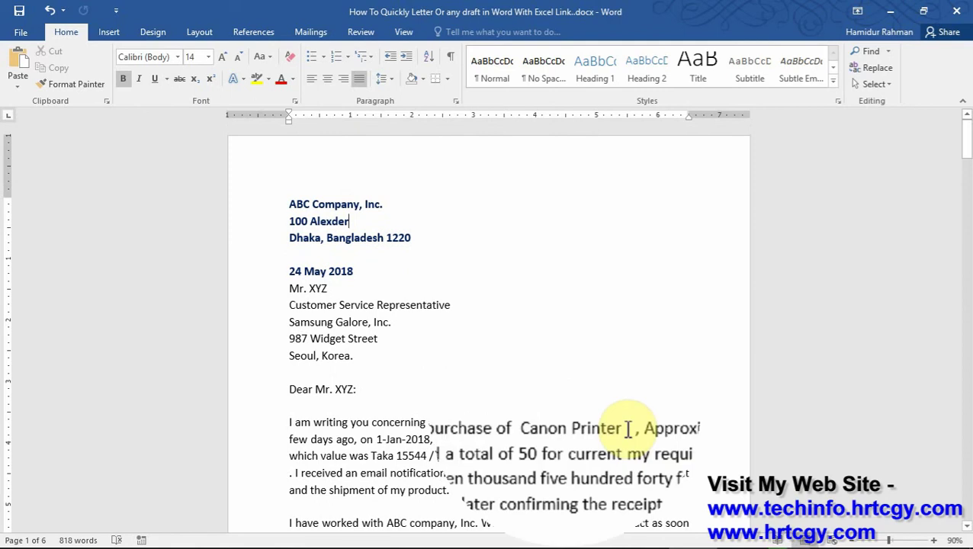
pyautogui.moveTo(627, 430); pyautogui.dragTo(532, 432)
pyautogui.hotkey('ctrl', 'c')
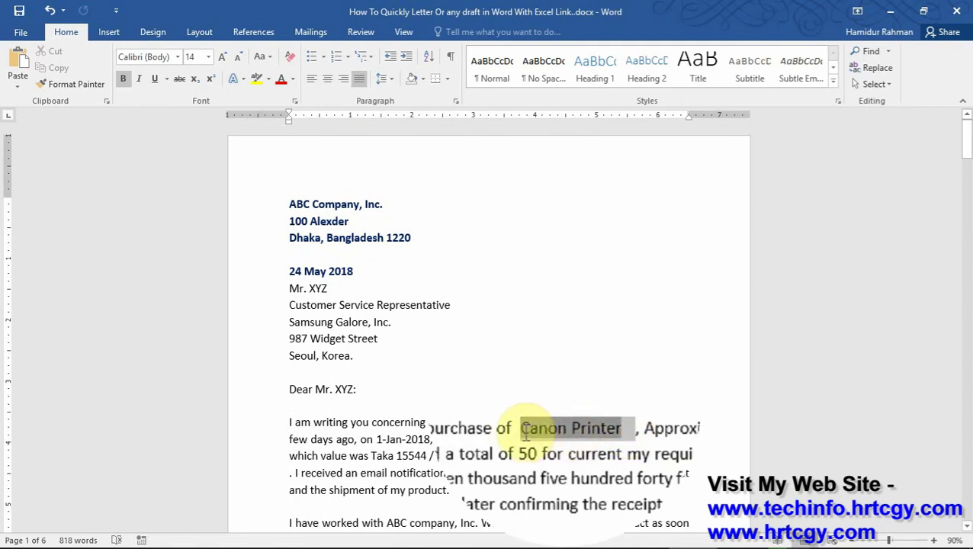
pyautogui.click(19, 84)
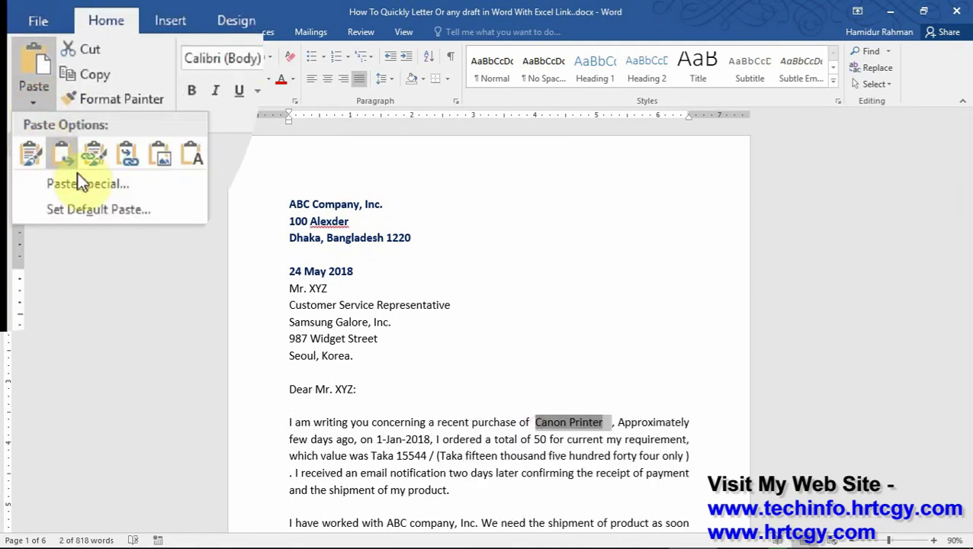
pyautogui.click(82, 183)
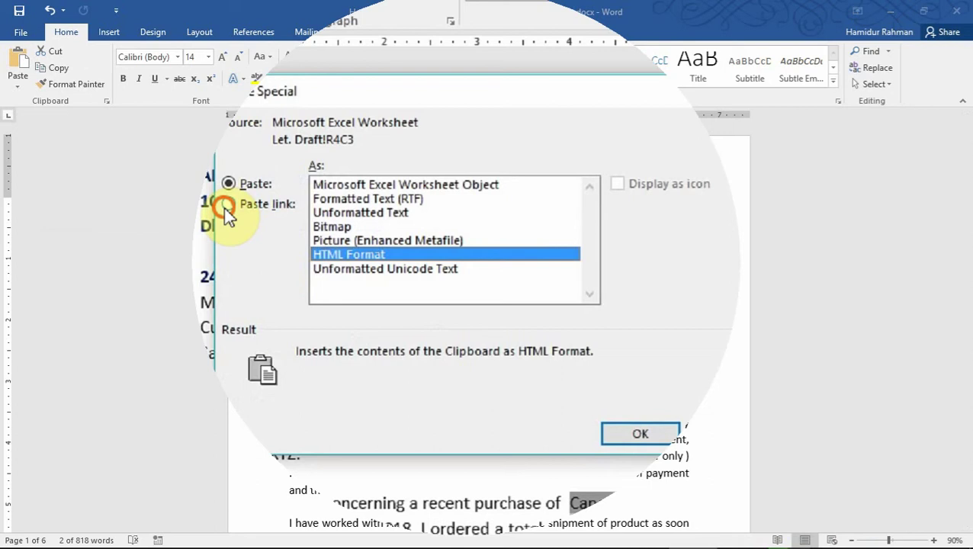
pyautogui.click(226, 205)
pyautogui.click(358, 213)
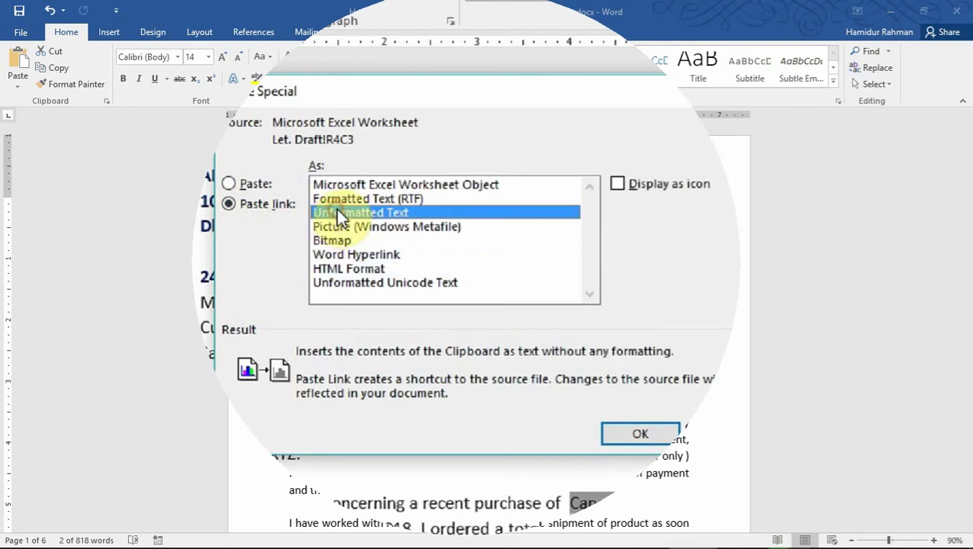
pyautogui.click(639, 434)
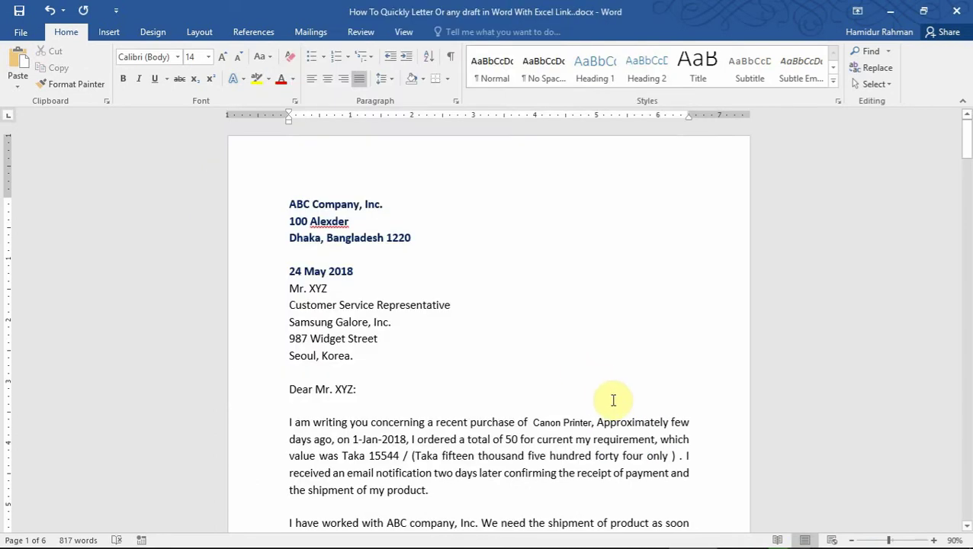
pyautogui.scroll(-5, 626, 406)
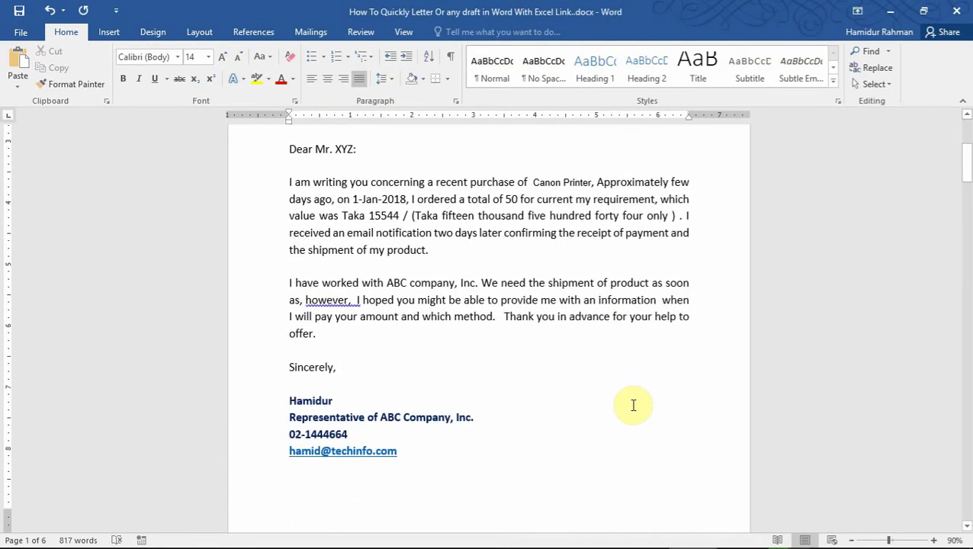
# Show the Excel Let. Draft sheet with its product, quantity, amount and in-words columns.
pyautogui.click(734, 544)
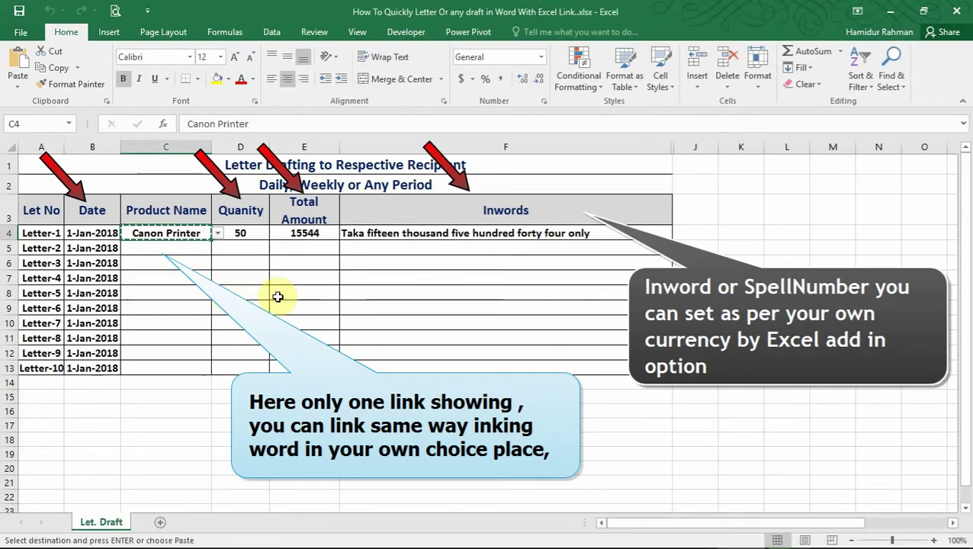
pyautogui.moveTo(693, 537)
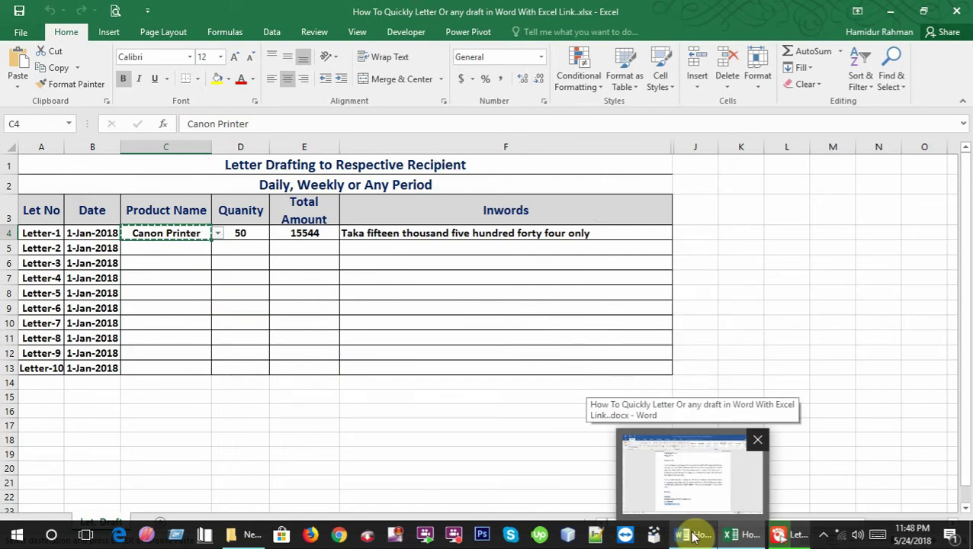
# Set the letter body, including the linked Canon Printer field, to Calibri (Body) 14 pt.
pyautogui.click(692, 538)
pyautogui.scroll(1, 488, 363)
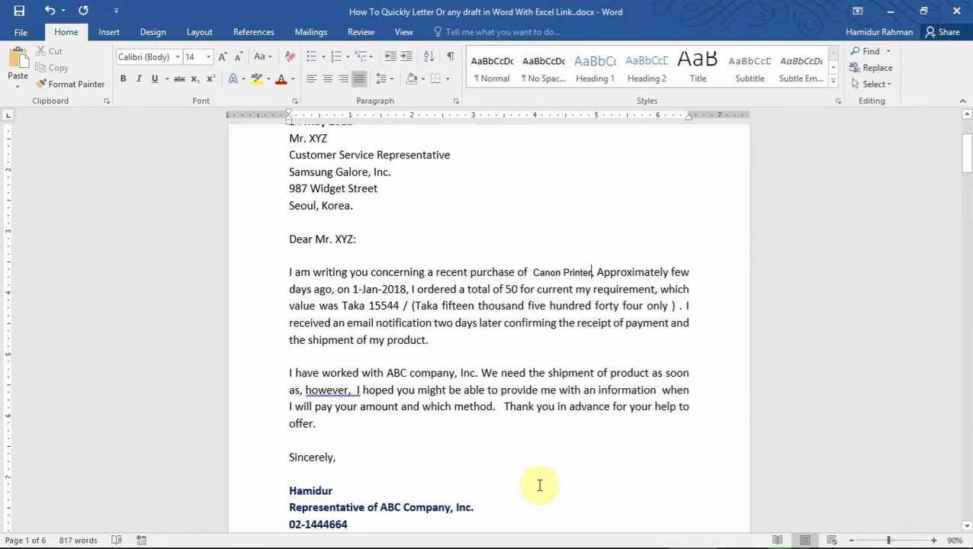
pyautogui.moveTo(531, 482); pyautogui.dragTo(318, 424)
pyautogui.moveTo(355, 361); pyautogui.dragTo(289, 272)
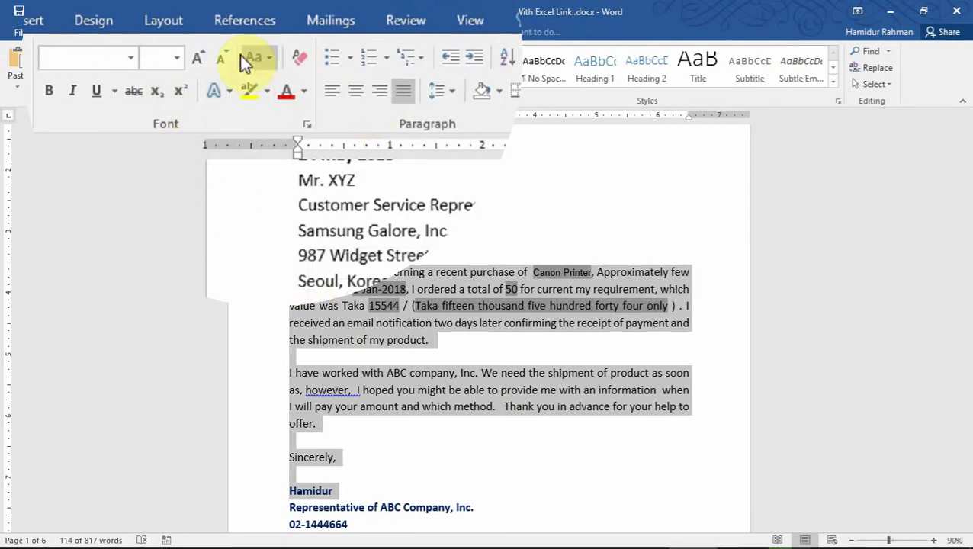
pyautogui.click(132, 61)
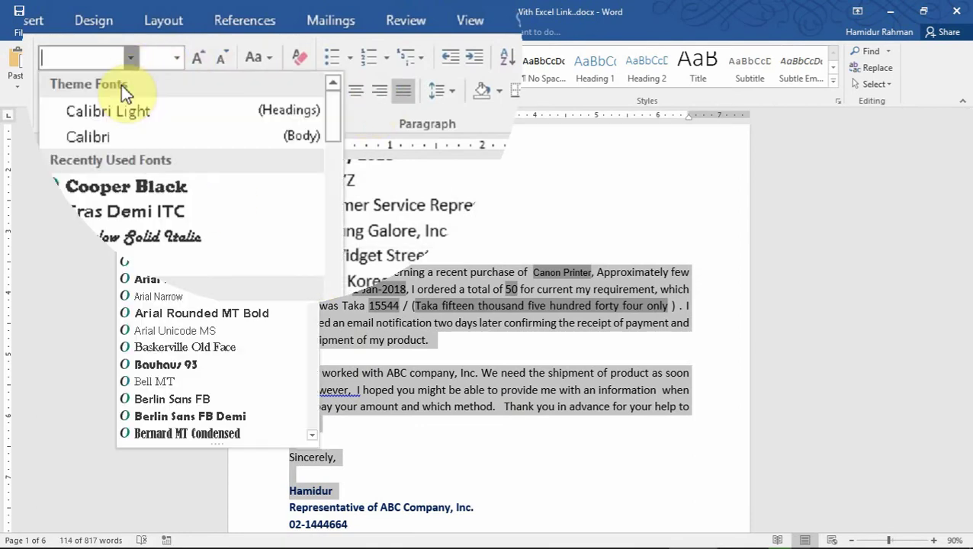
pyautogui.click(208, 58)
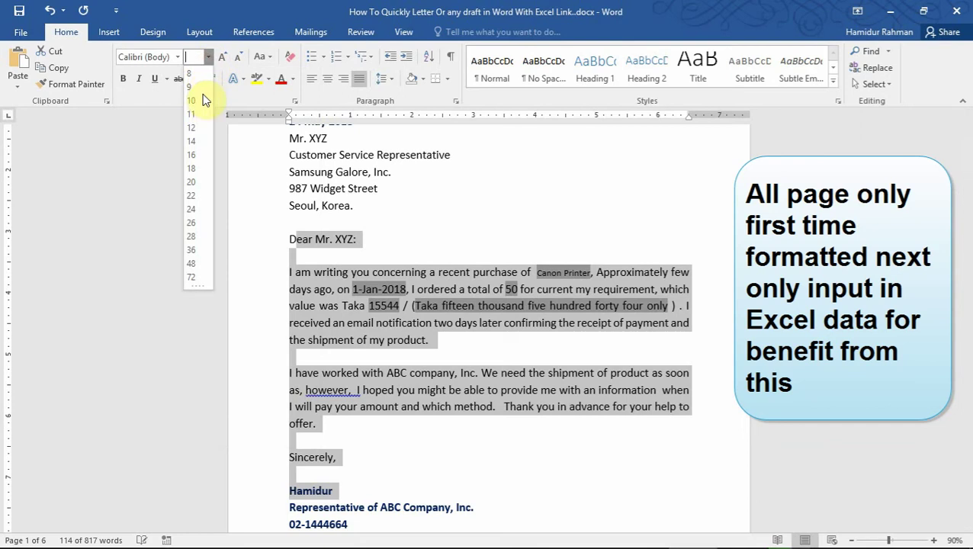
pyautogui.click(191, 141)
pyautogui.click(553, 432)
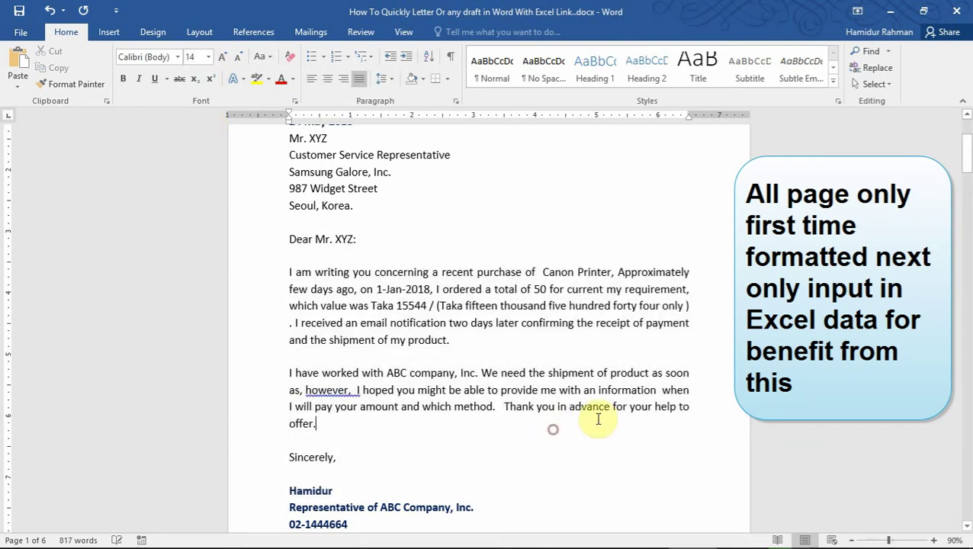
# Scroll through the later letter pages whose product and amount fields are still empty.
pyautogui.scroll(-3, 616, 450)
pyautogui.scroll(-5, 615, 450)
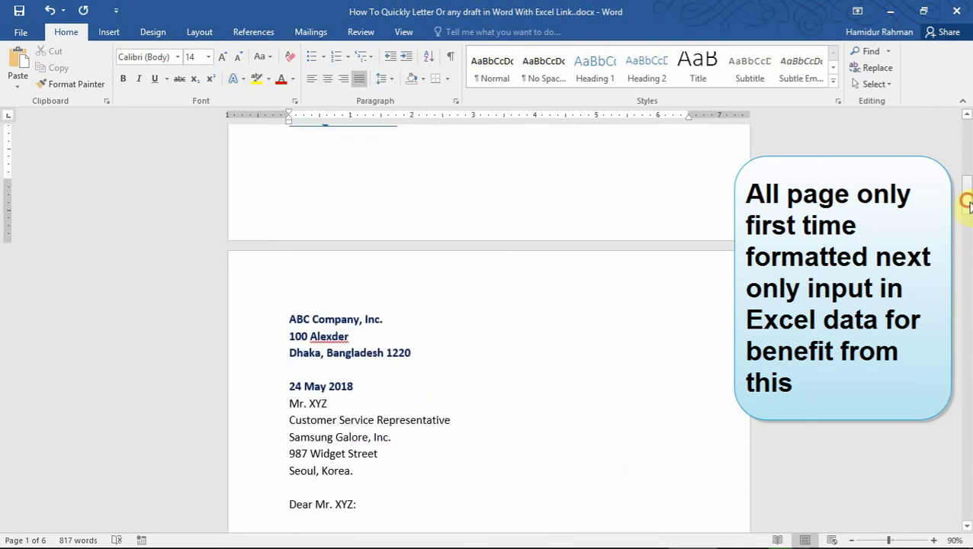
pyautogui.moveTo(967, 202); pyautogui.dragTo(968, 484)
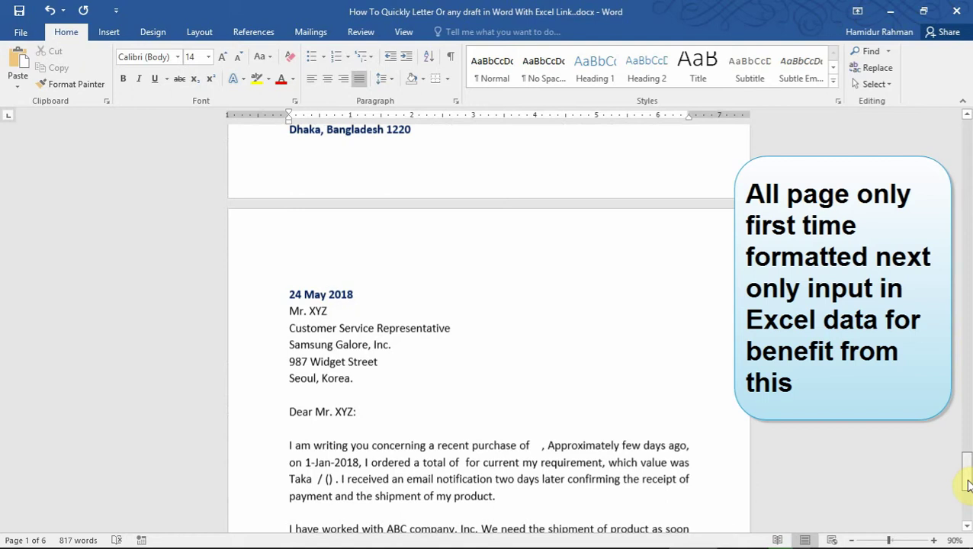
pyautogui.scroll(-6, 967, 504)
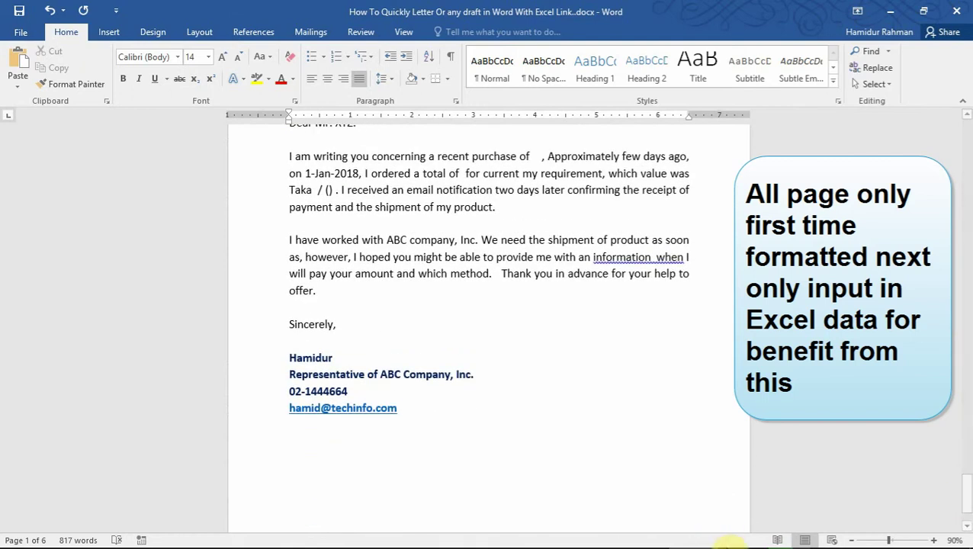
# Compare with the Excel sheet, recheck the letter, and end on the Let. Draft sheet.
pyautogui.click(734, 537)
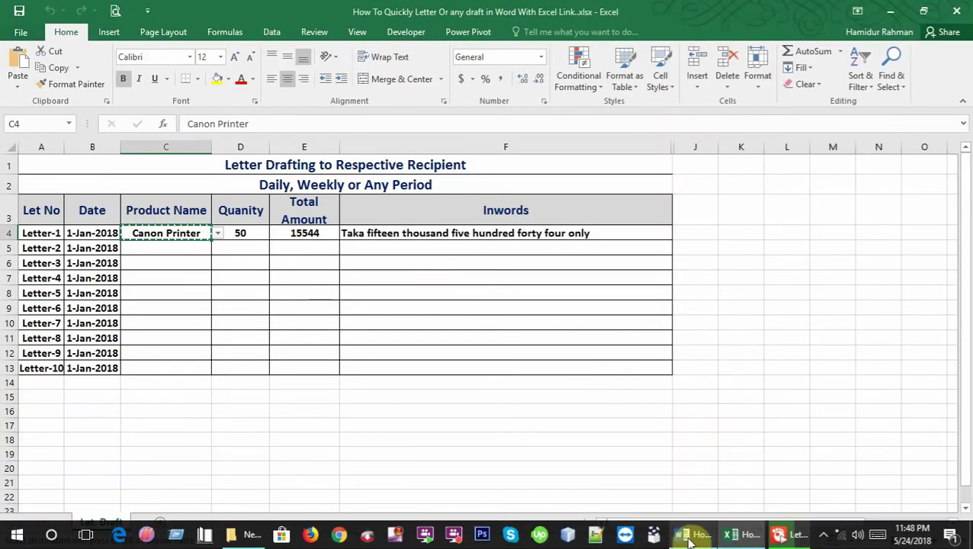
pyautogui.click(690, 540)
pyautogui.scroll(6, 561, 408)
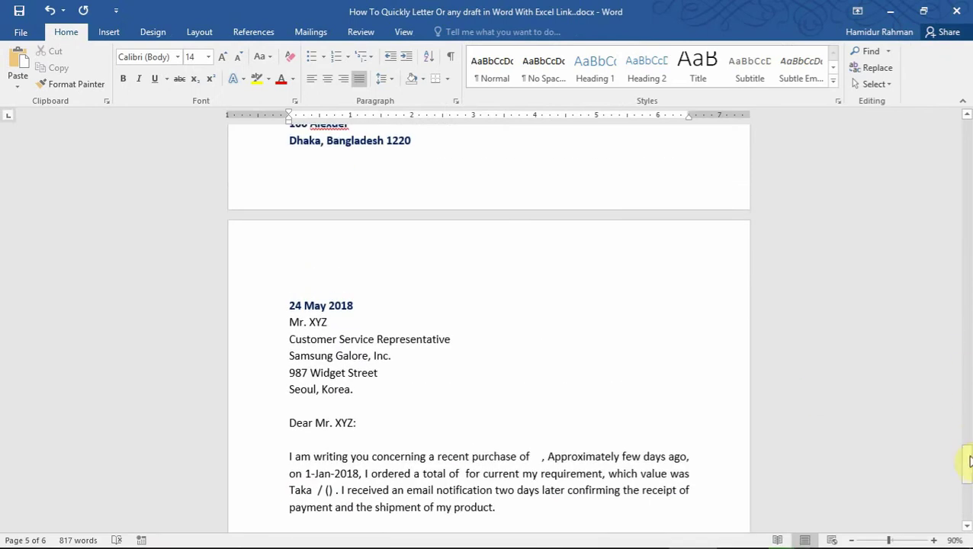
pyautogui.moveTo(967, 461); pyautogui.dragTo(967, 133)
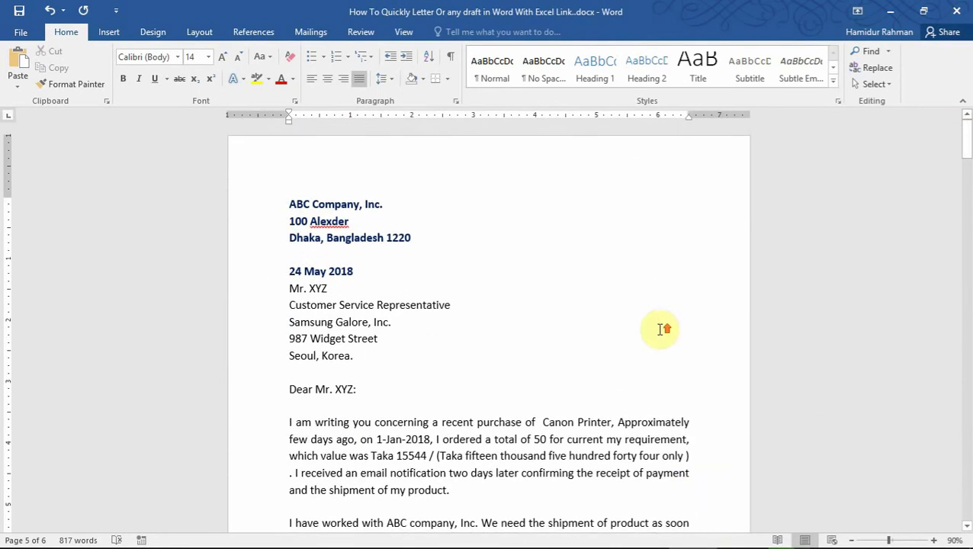
pyautogui.moveTo(750, 539)
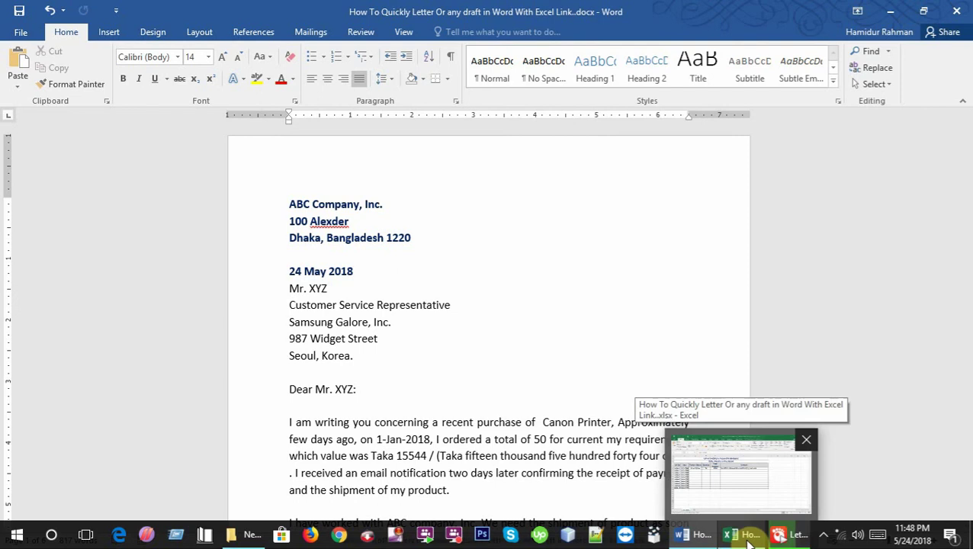
pyautogui.scroll(-3, 630, 412)
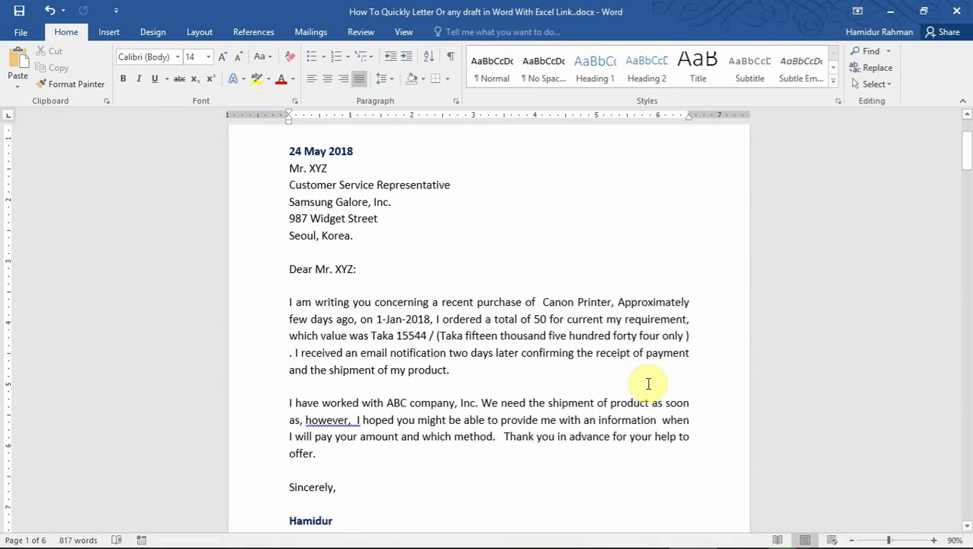
pyautogui.click(753, 542)
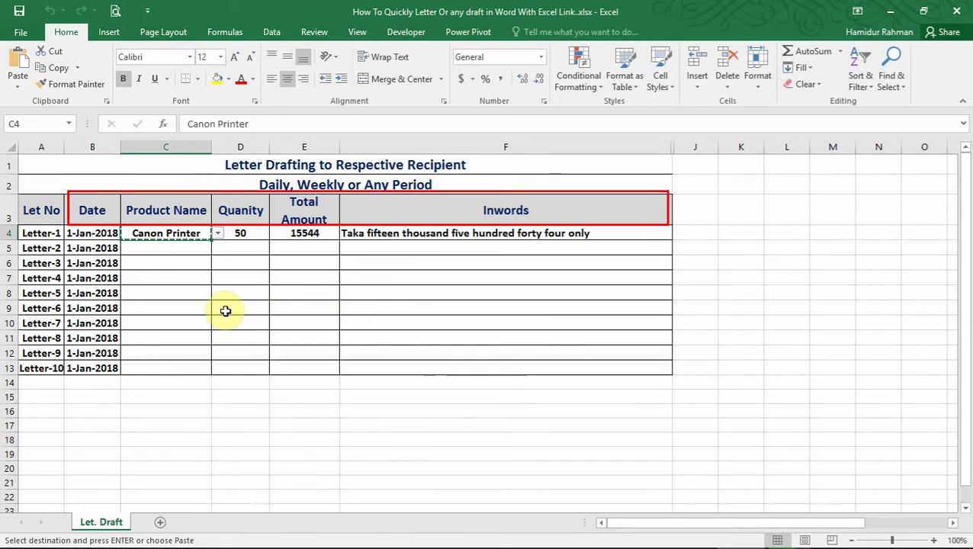
# Clear Excel's copy marquee using cells D6 and D10, then return to the Word letter.
pyautogui.click(233, 261)
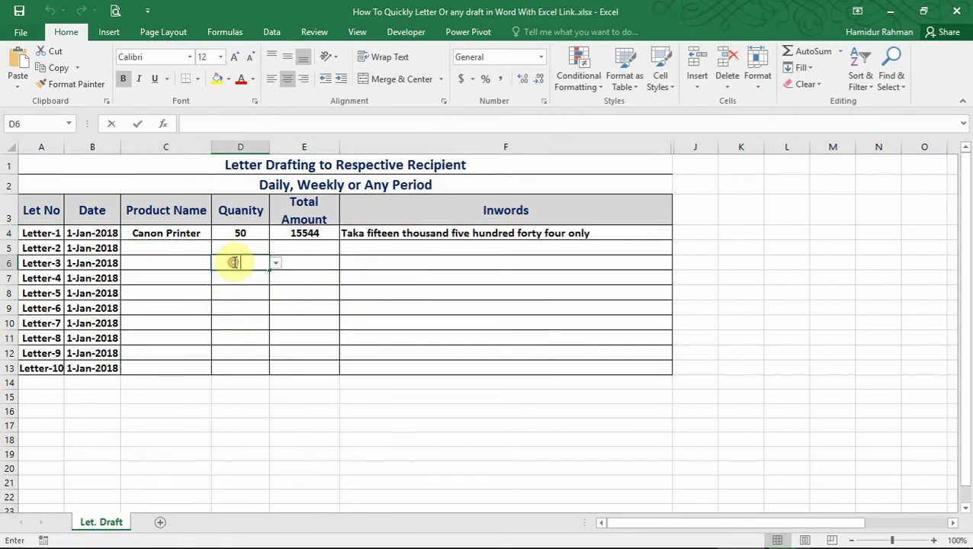
pyautogui.click(263, 322)
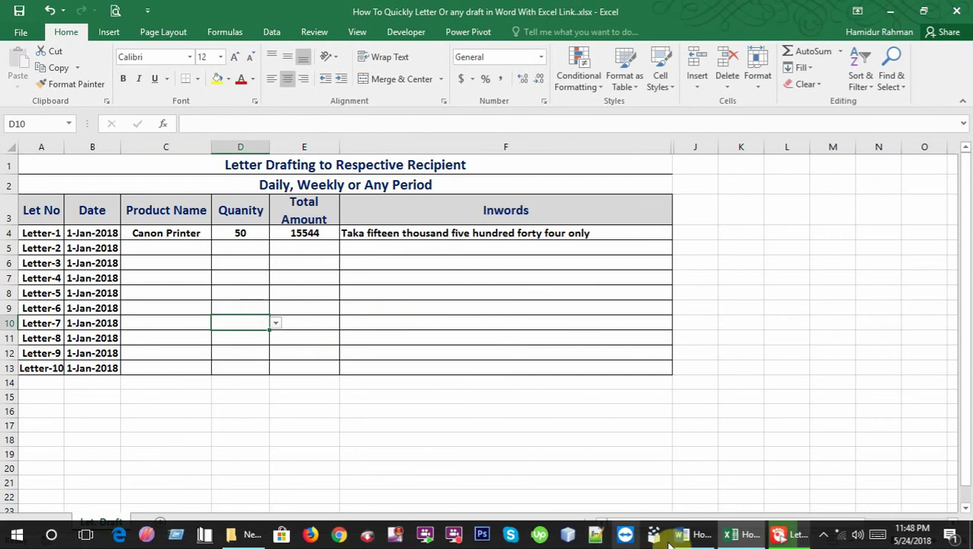
pyautogui.click(686, 533)
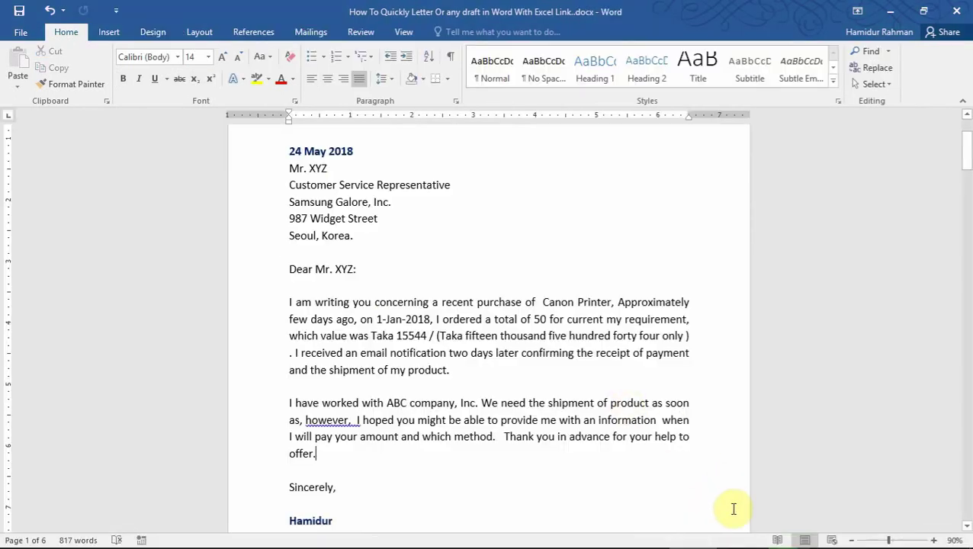
pyautogui.scroll(-1, 712, 471)
# Save and close the Word letter, then minimize Excel to show New folder's files.
pyautogui.moveTo(755, 543)
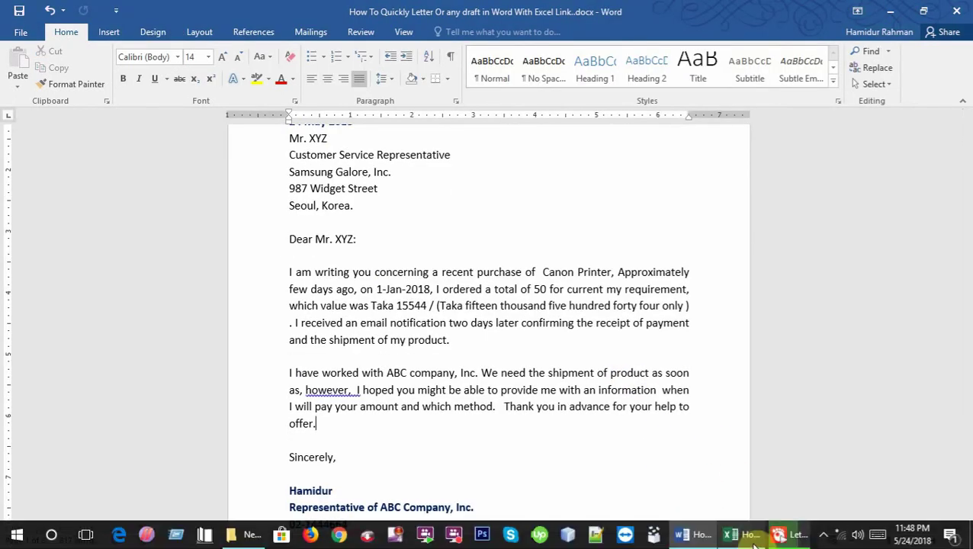
pyautogui.click(957, 10)
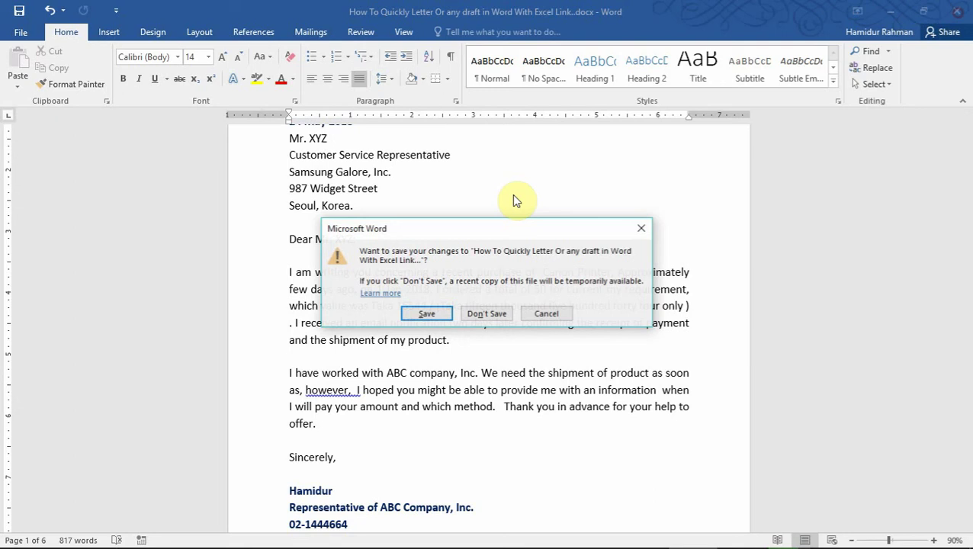
pyautogui.click(444, 319)
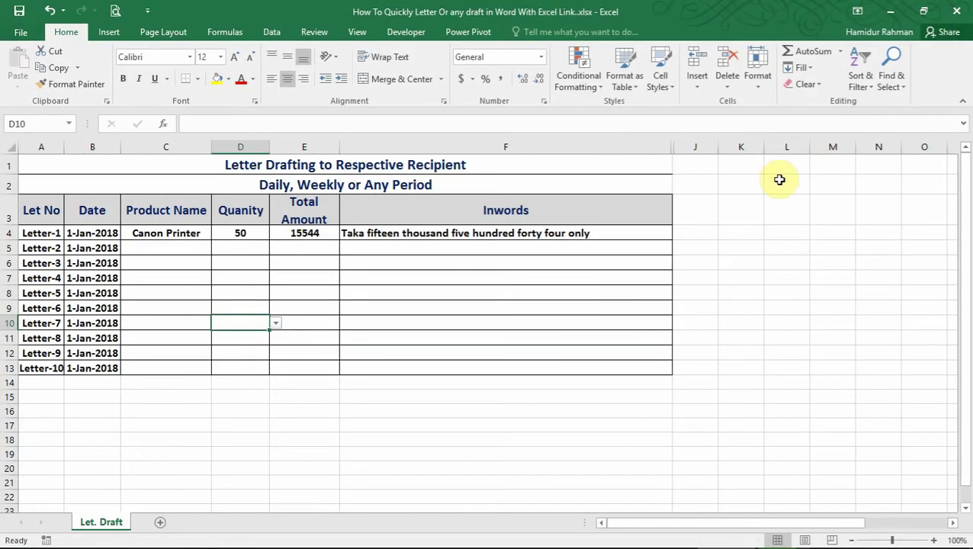
pyautogui.click(891, 11)
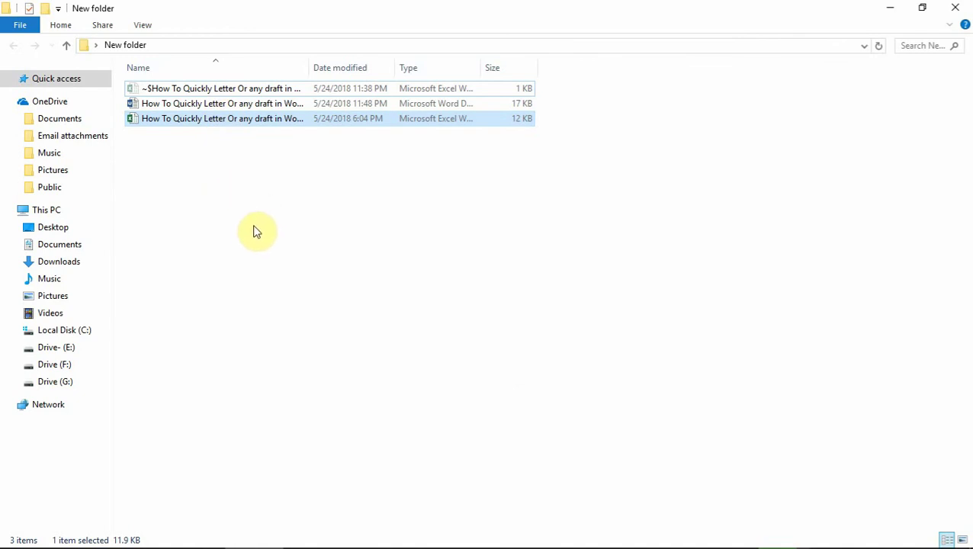
# Open the letter .docx from File Explorer and accept updating its links from the Excel workbook.
pyautogui.click(240, 107)
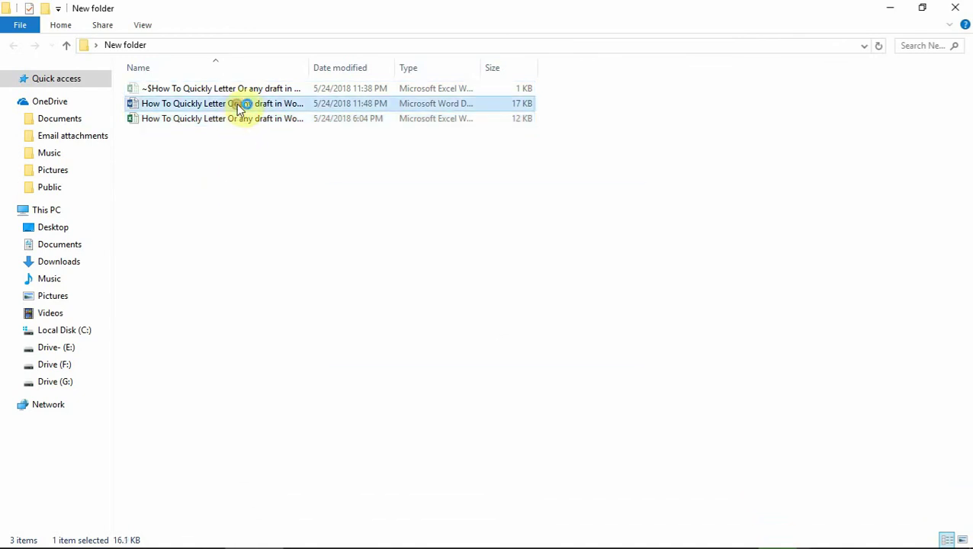
pyautogui.doubleClick(240, 107)
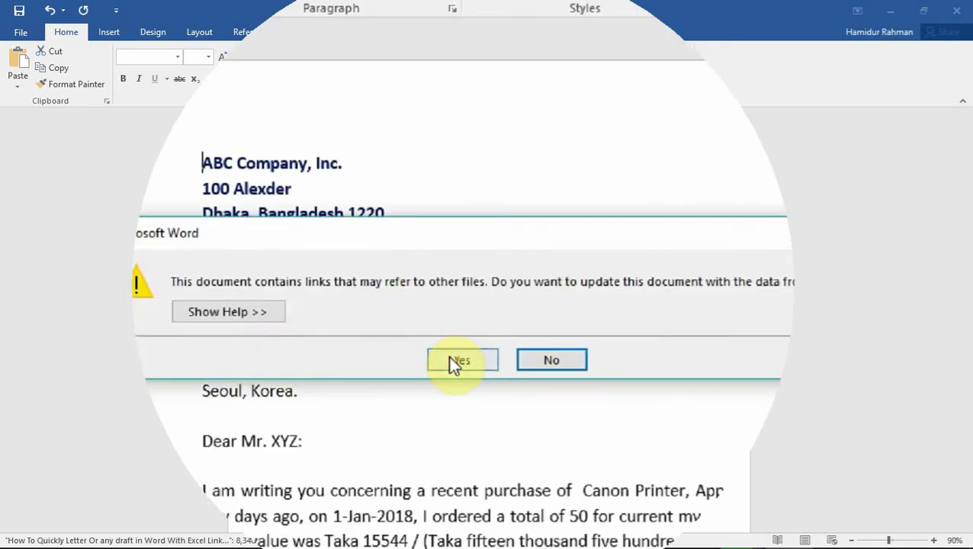
pyautogui.click(454, 360)
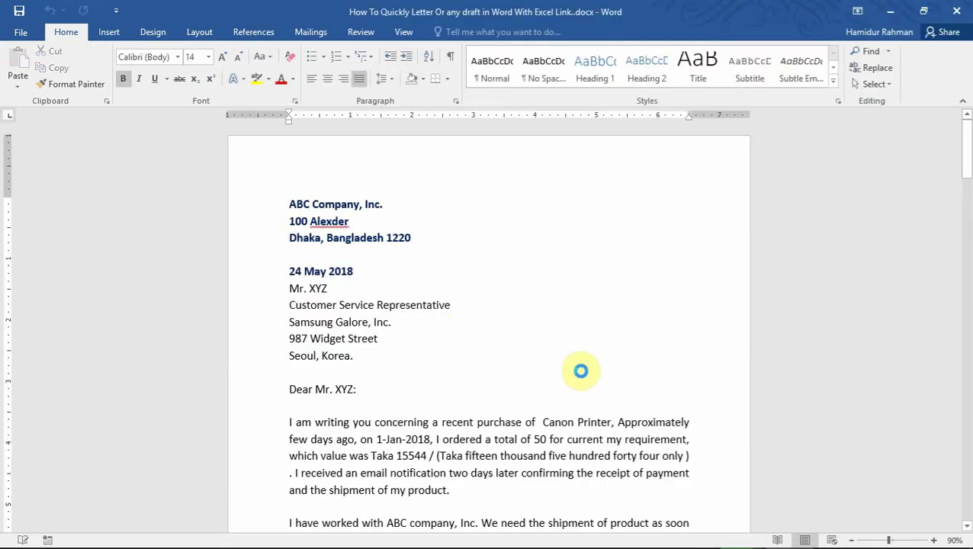
pyautogui.scroll(-3, 624, 397)
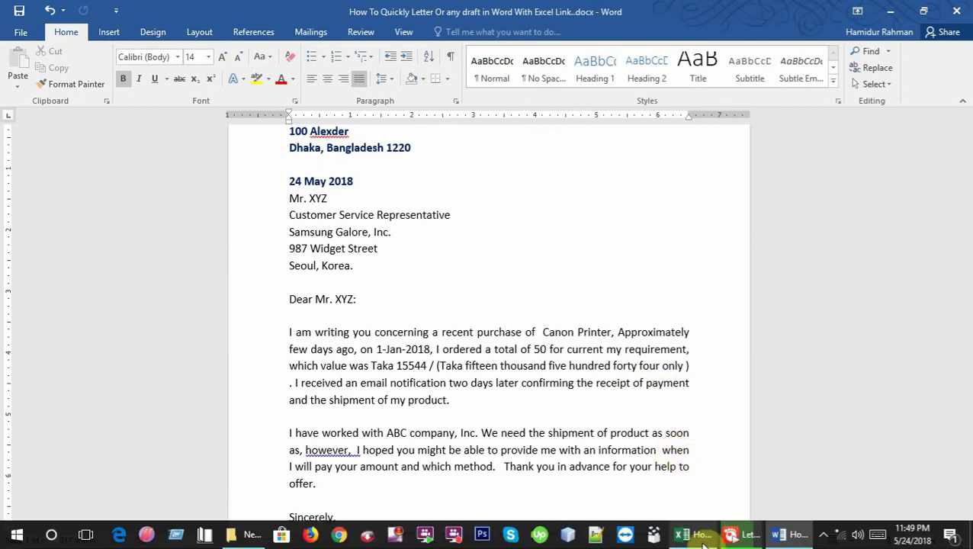
# In Excel, set Letter-1's product in C4 to Desktop PC from the dropdown.
pyautogui.click(732, 534)
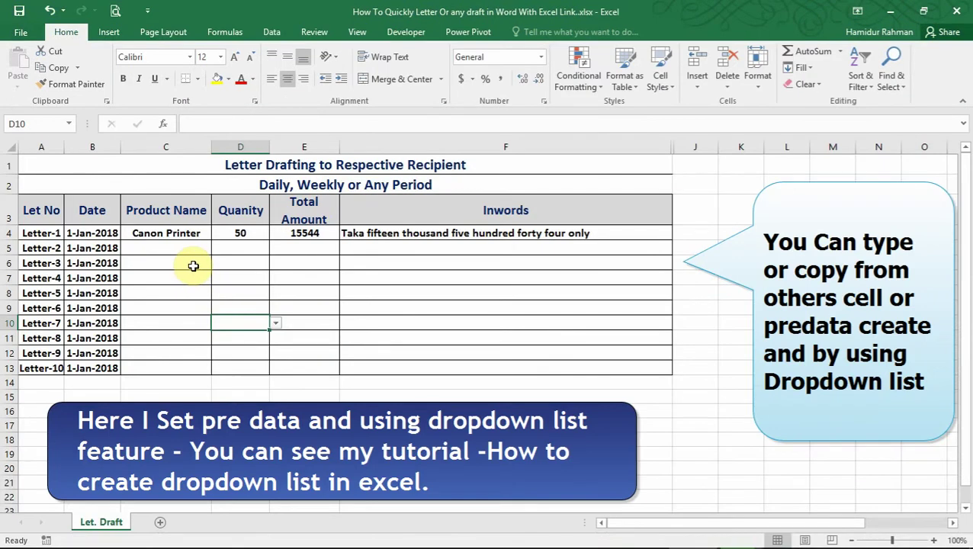
pyautogui.click(169, 235)
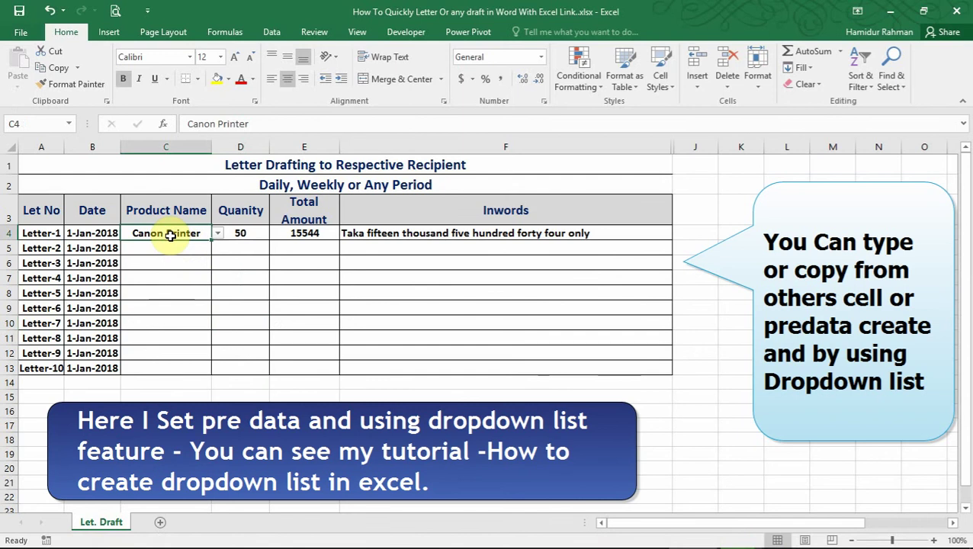
pyautogui.click(99, 233)
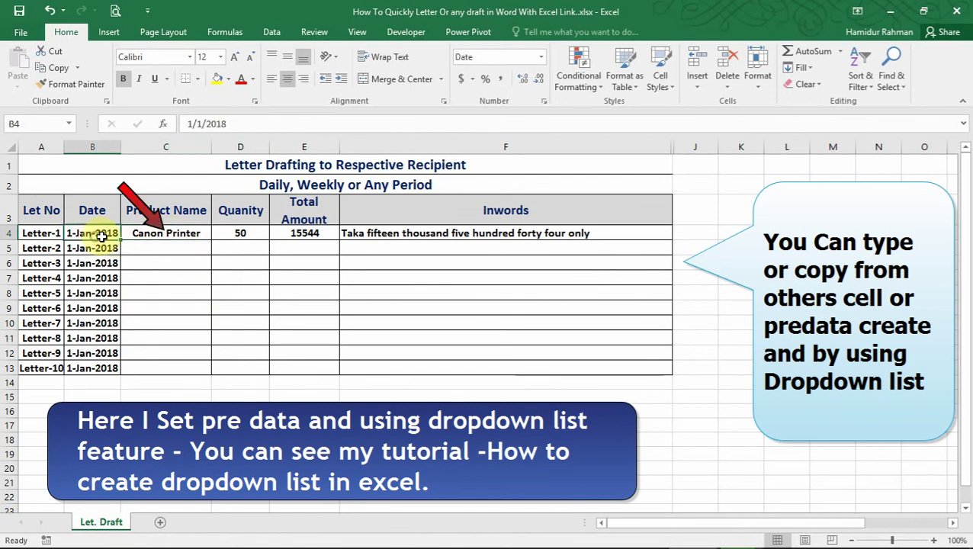
pyautogui.click(139, 237)
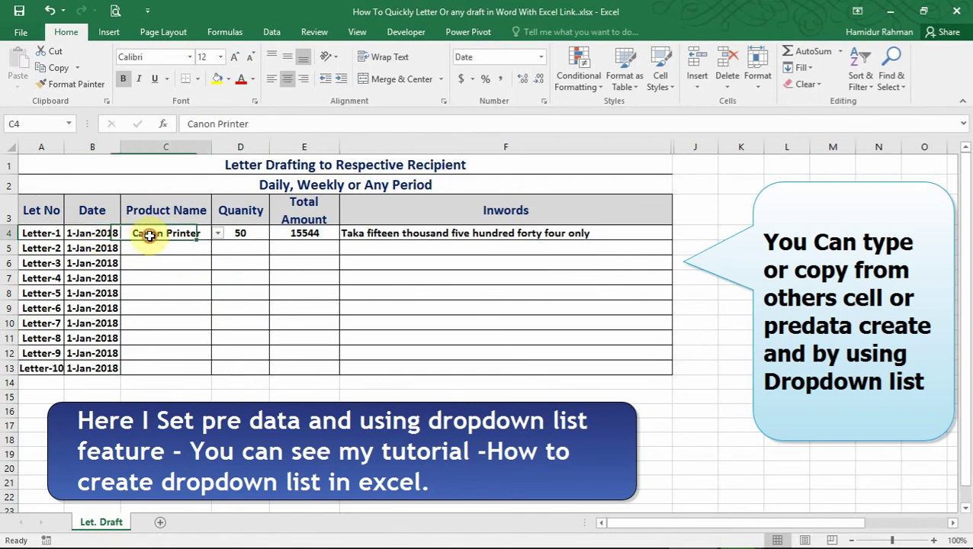
pyautogui.click(217, 235)
pyautogui.click(197, 246)
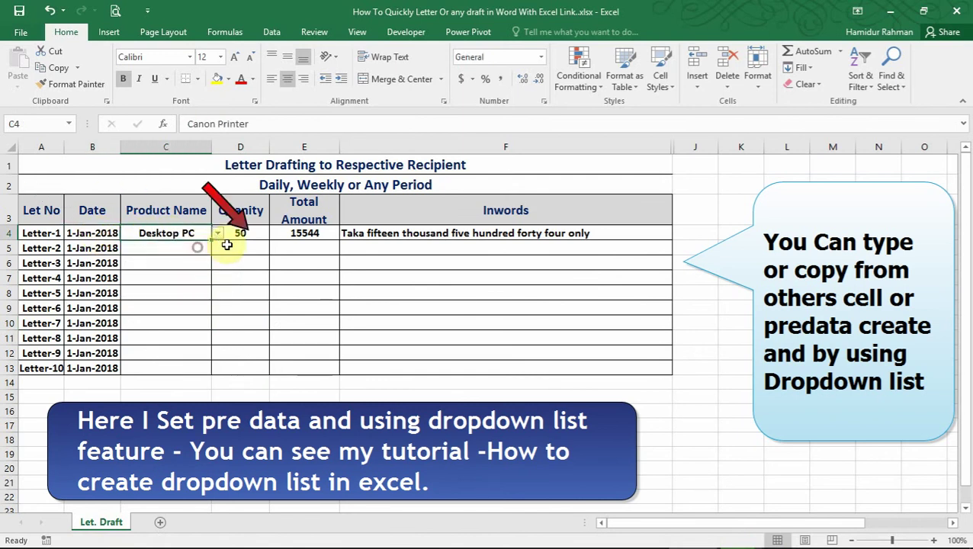
# Set Letter-1's quantity in D4 to 100 and check the E4 amount and F4 in-words formula.
pyautogui.click(264, 235)
pyautogui.click(276, 234)
pyautogui.click(261, 254)
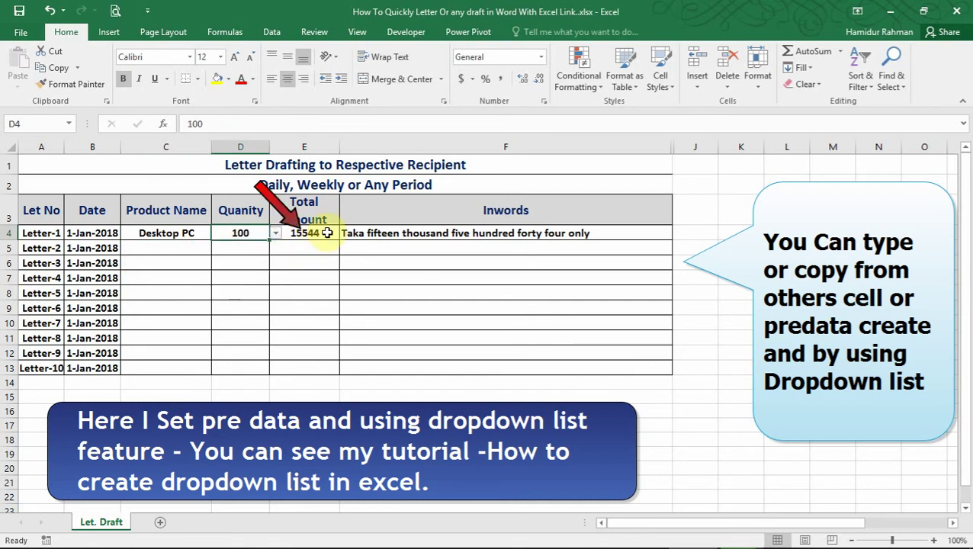
pyautogui.click(328, 232)
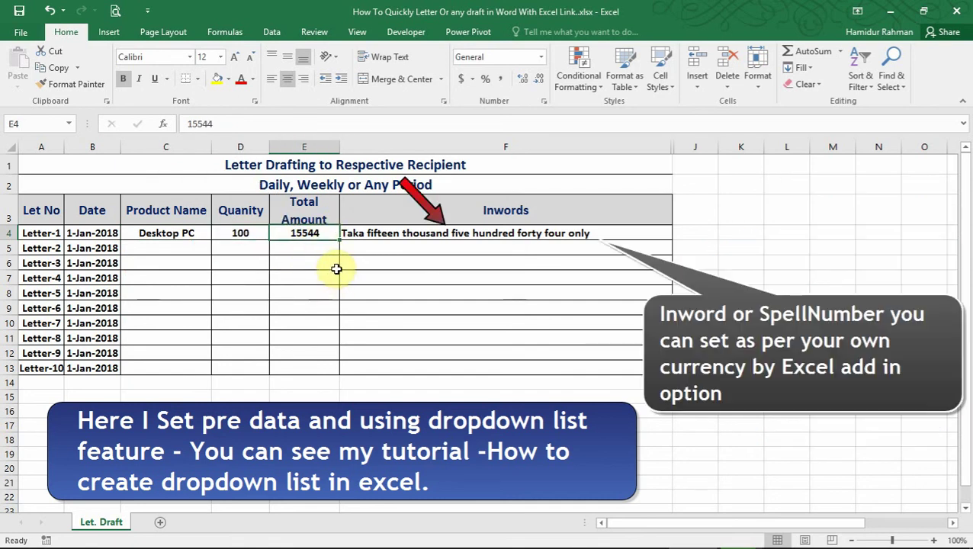
pyautogui.click(430, 235)
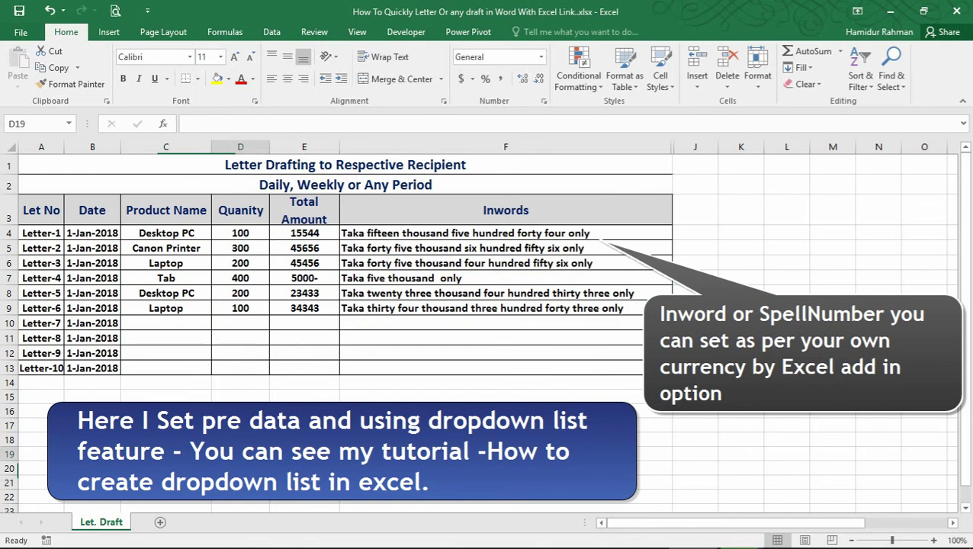
pyautogui.click(491, 452)
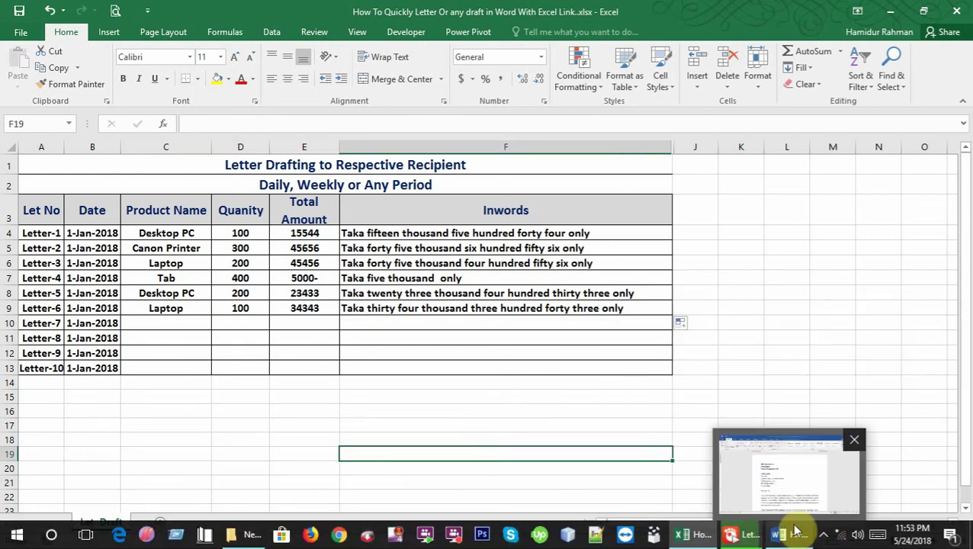
# Review pages 1–3 of the Word letter (Desktop PC, 15544; Canon Printer, 300, 45656), then return to the top.
pyautogui.click(795, 534)
pyautogui.scroll(-10, 554, 409)
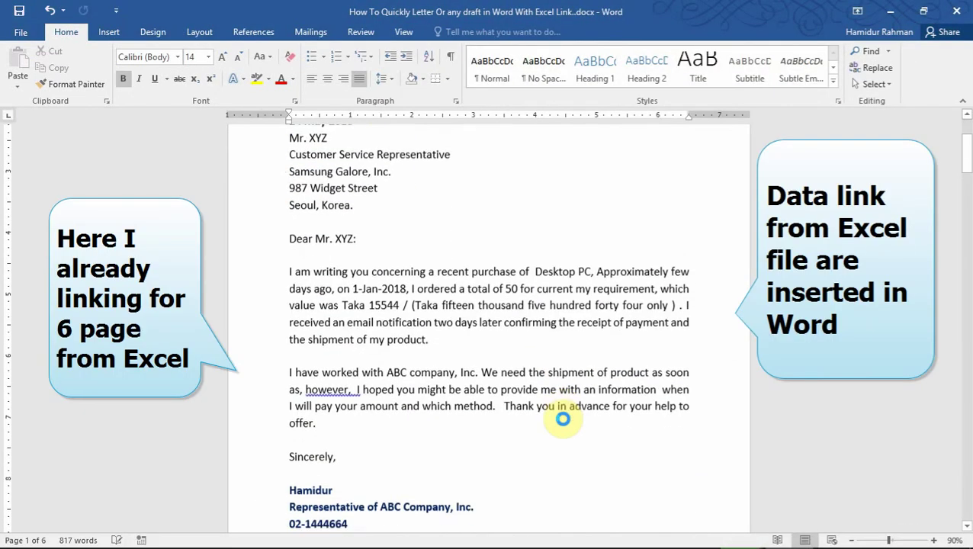
pyautogui.scroll(-8, 571, 423)
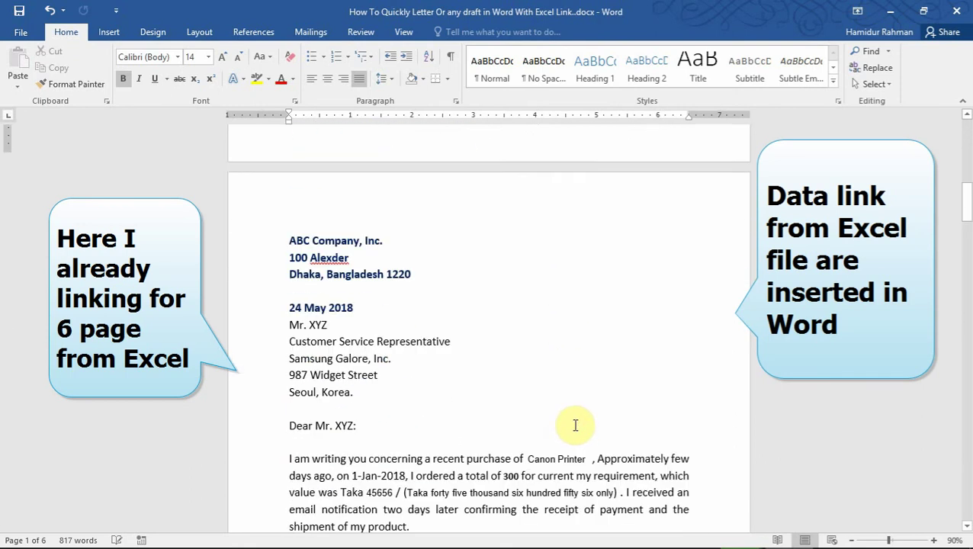
pyautogui.scroll(-10, 575, 424)
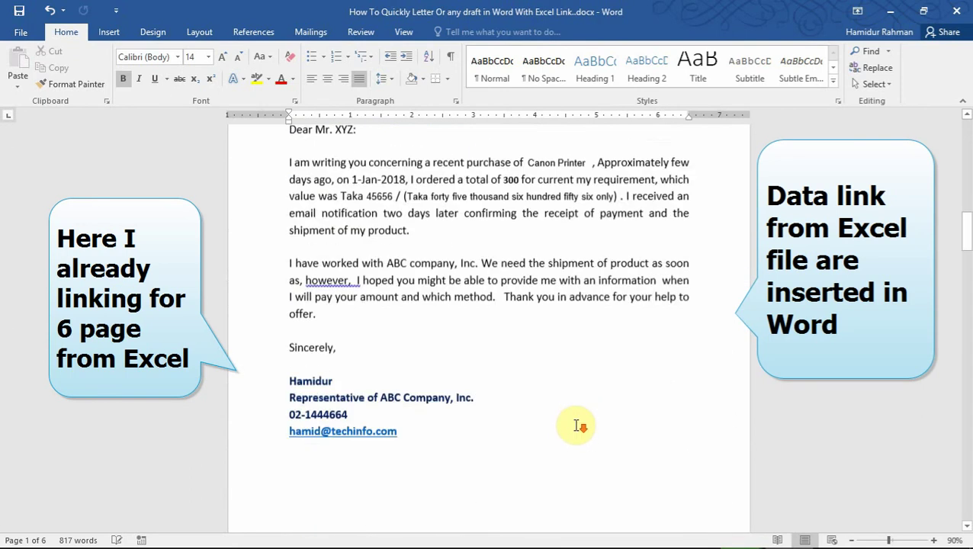
pyautogui.scroll(-3, 667, 443)
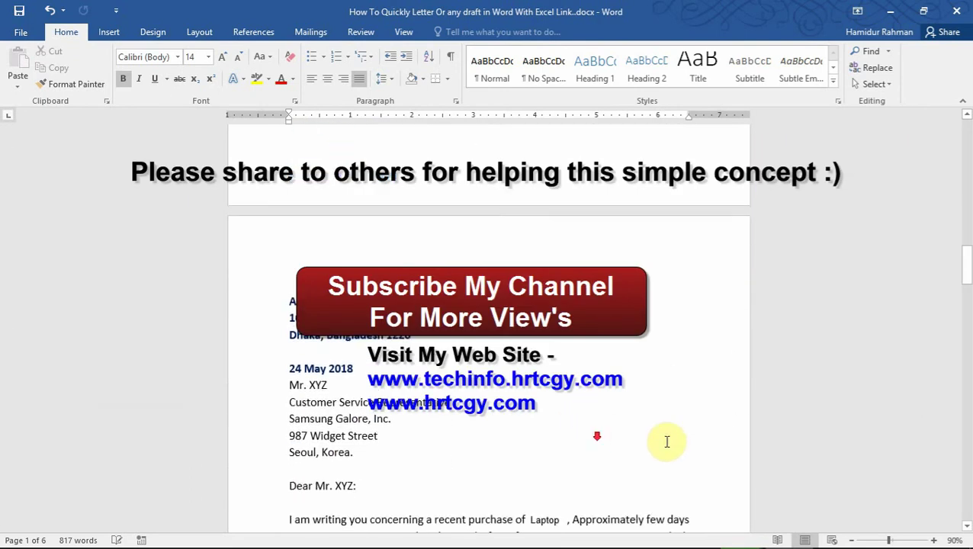
pyautogui.moveTo(967, 287); pyautogui.dragTo(962, 138)
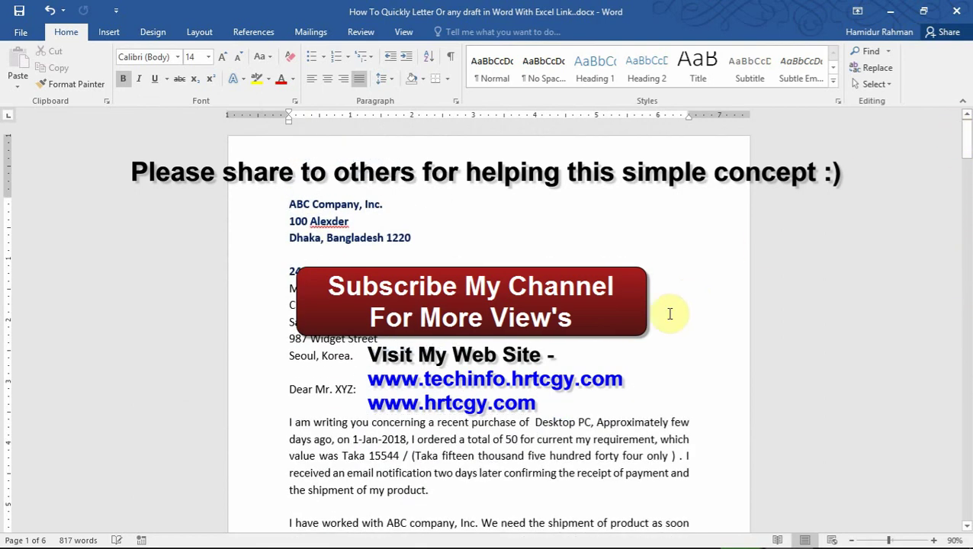